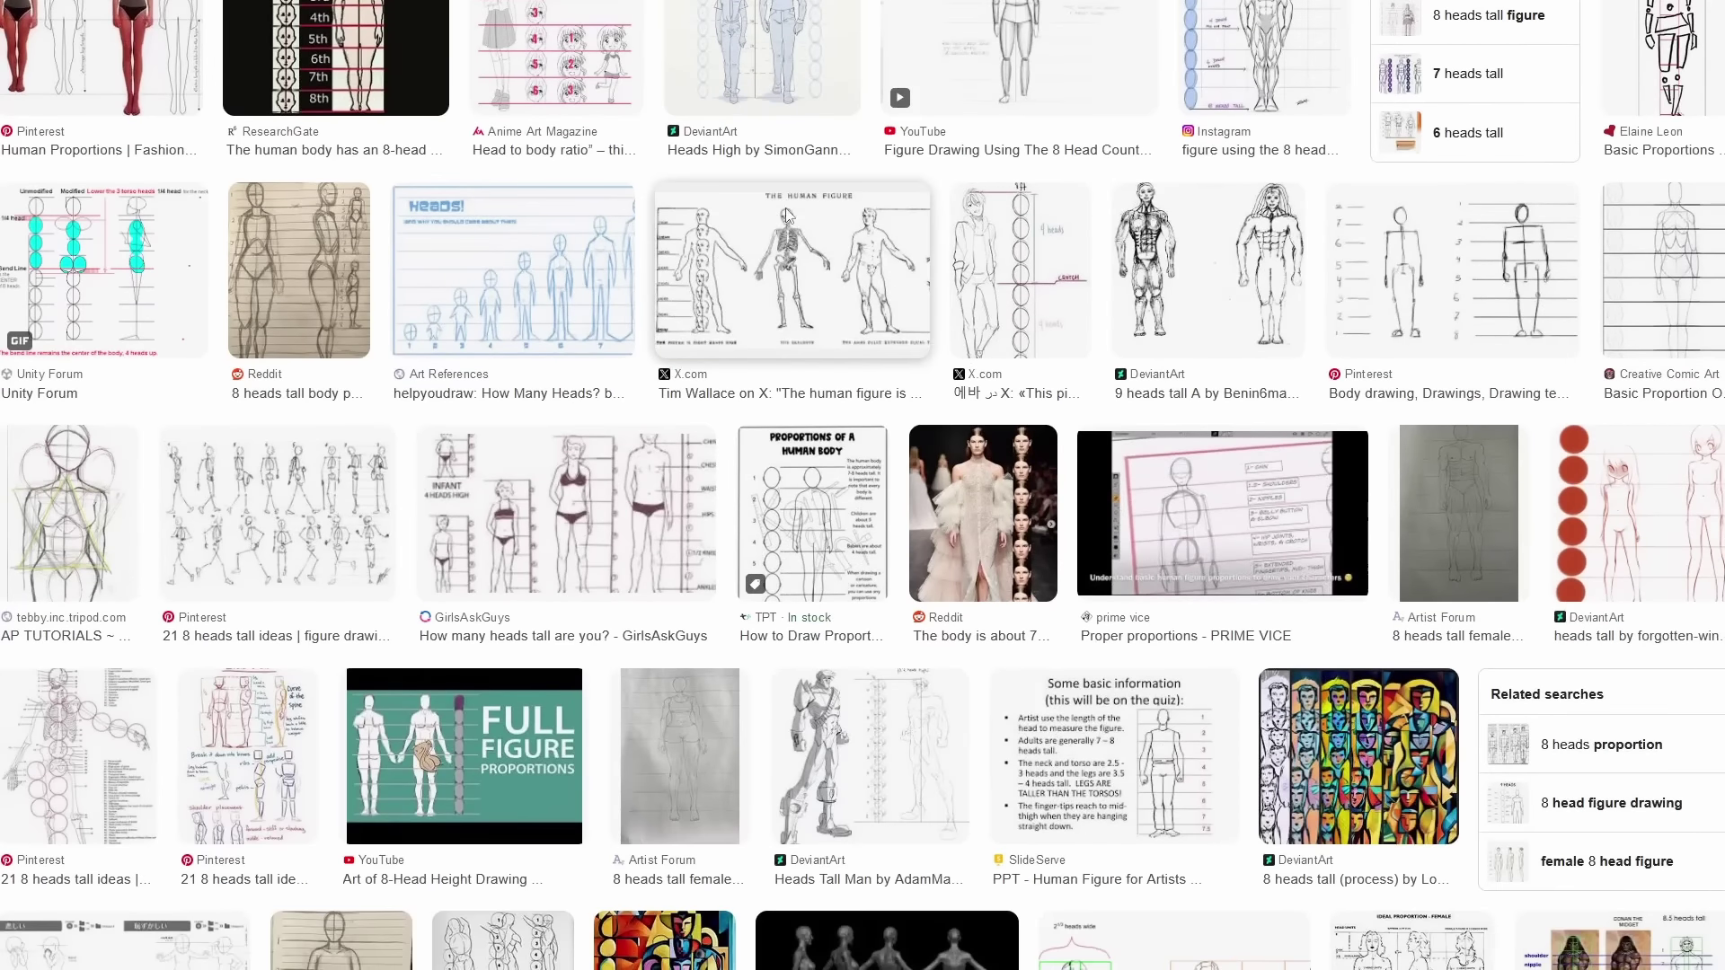
Step: Look through the image search results for eight-heads-tall figure proportion references
{"action": "scroll", "coordinate": [1069, 430], "scroll_direction": "down", "scroll_amount": 8}
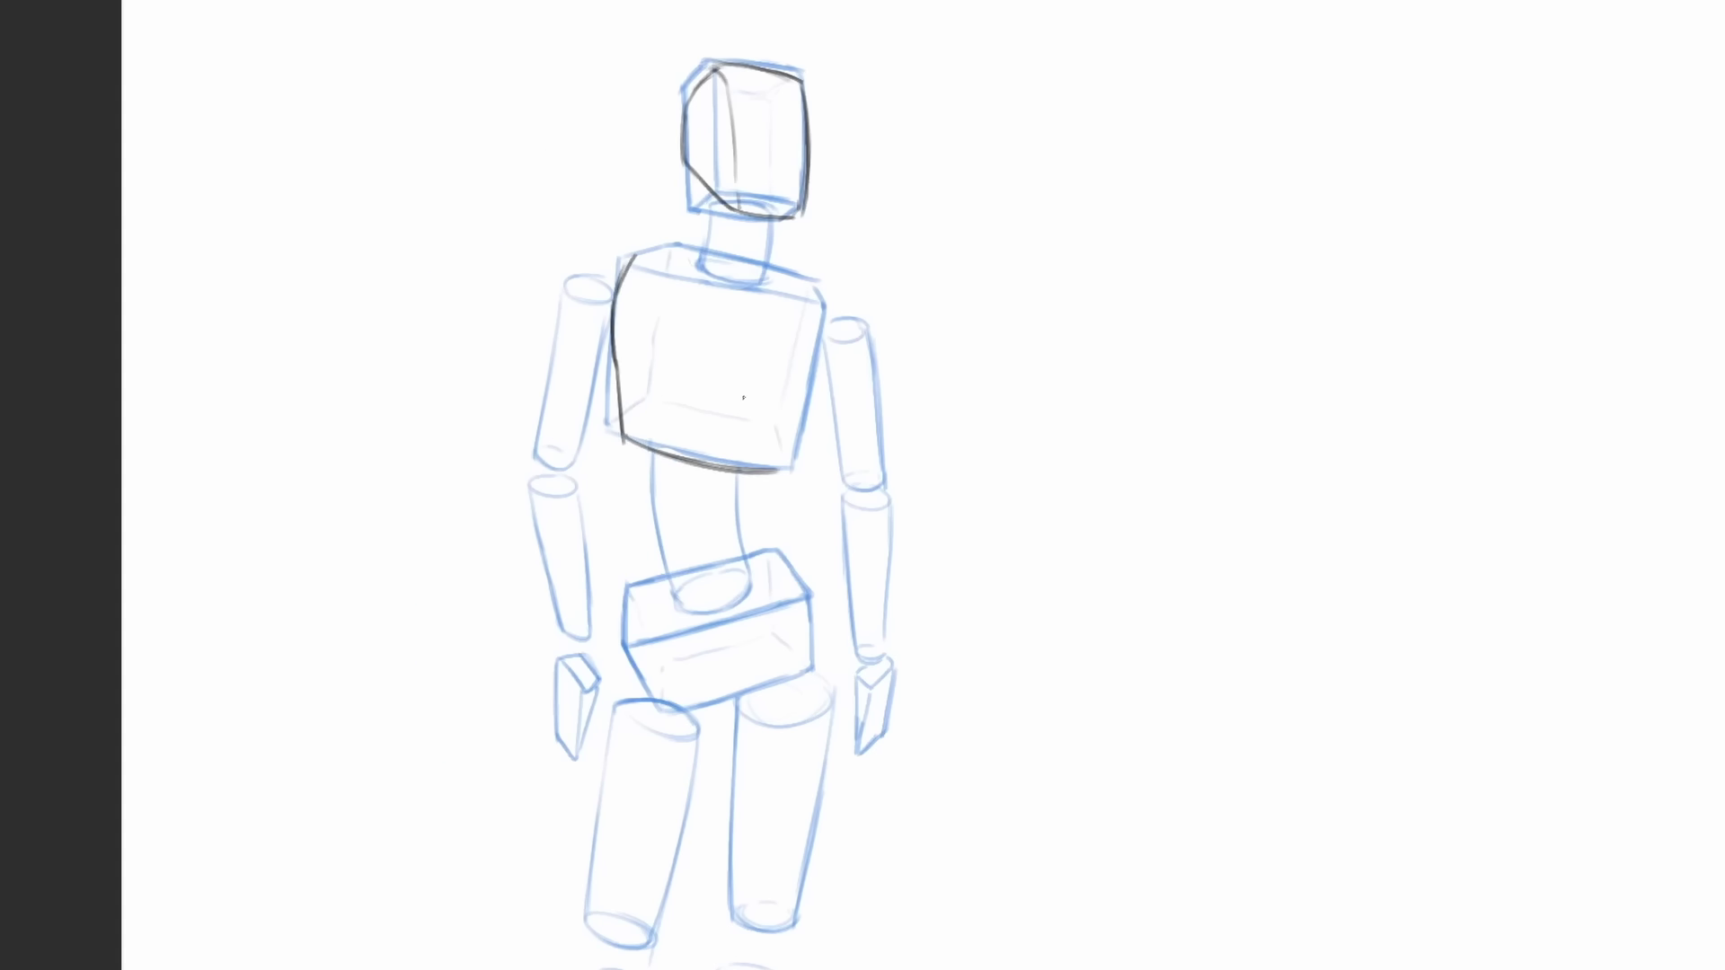
Step: Finish the rib cage outline over the blue box, adding a curved line across the lower chest and the neck opening
{"action": "left_click_drag", "start_coordinate": [820, 336], "coordinate": [789, 456]}
{"action": "left_click_drag", "start_coordinate": [636, 370], "coordinate": [776, 401]}
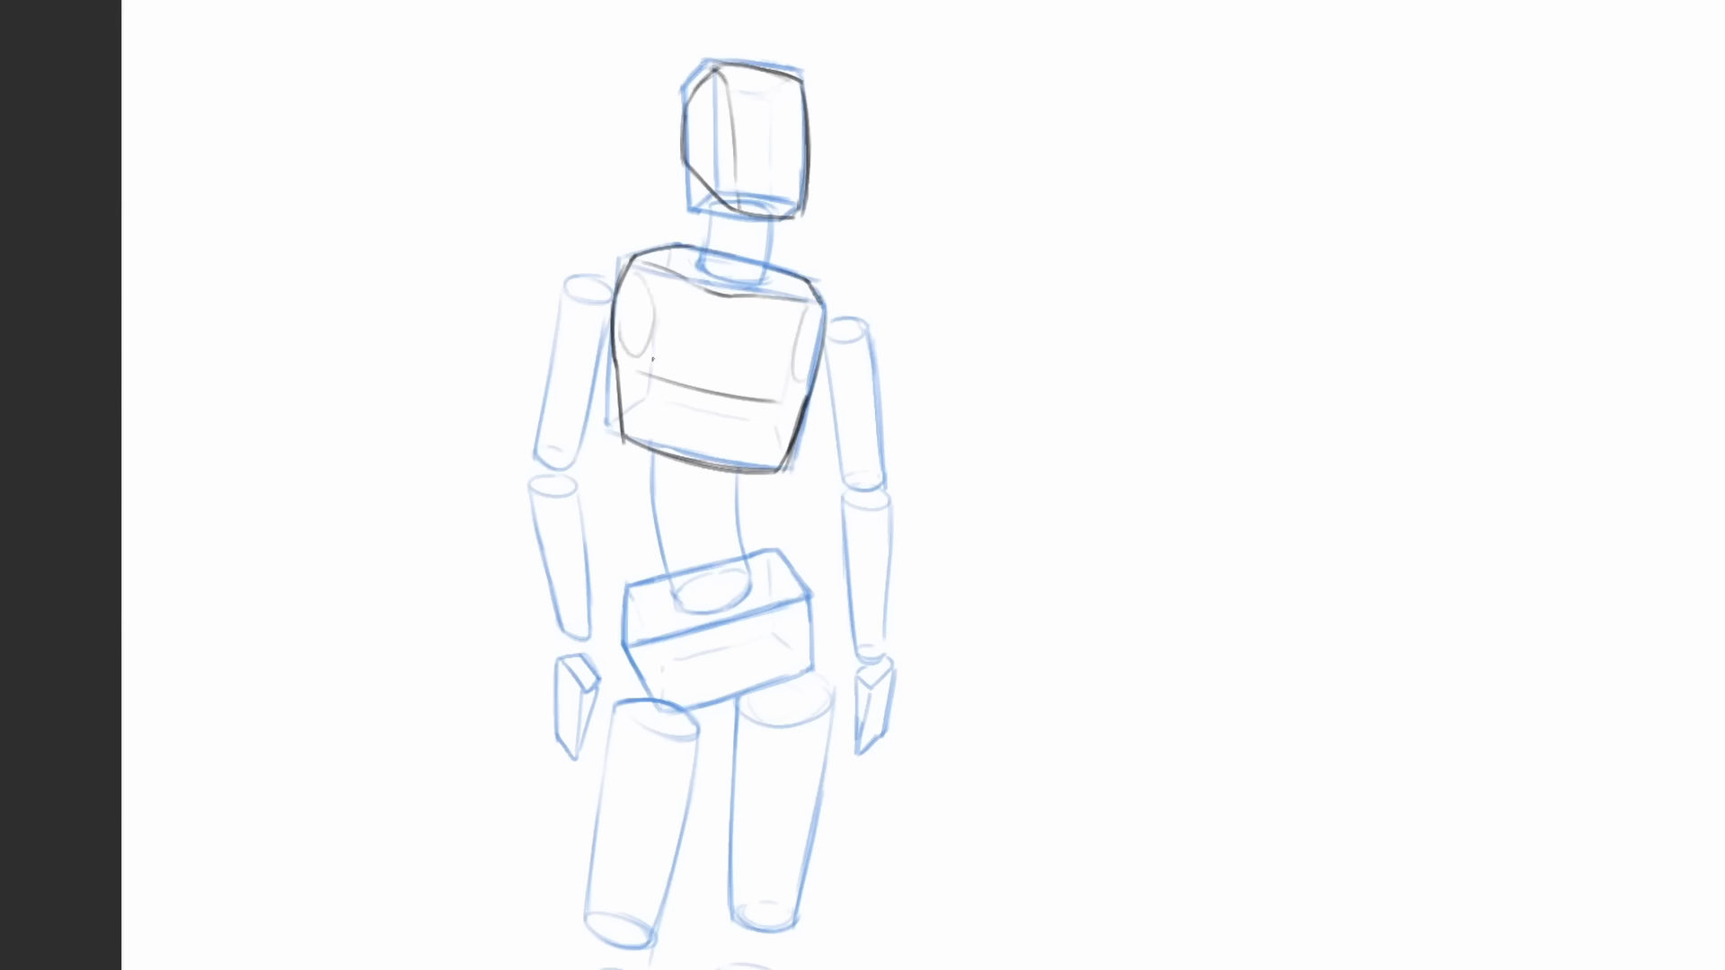
{"action": "left_click_drag", "start_coordinate": [689, 275], "coordinate": [771, 273]}
Step: Outline the pelvis over its blue box with a beveled upper edge, a waist contour line and a tapered lower part
{"action": "mouse_move", "coordinate": [719, 539]}
{"action": "left_mouse_down"}
{"action": "mouse_move", "coordinate": [712, 344]}
{"action": "mouse_move", "coordinate": [617, 450]}
{"action": "left_mouse_up"}
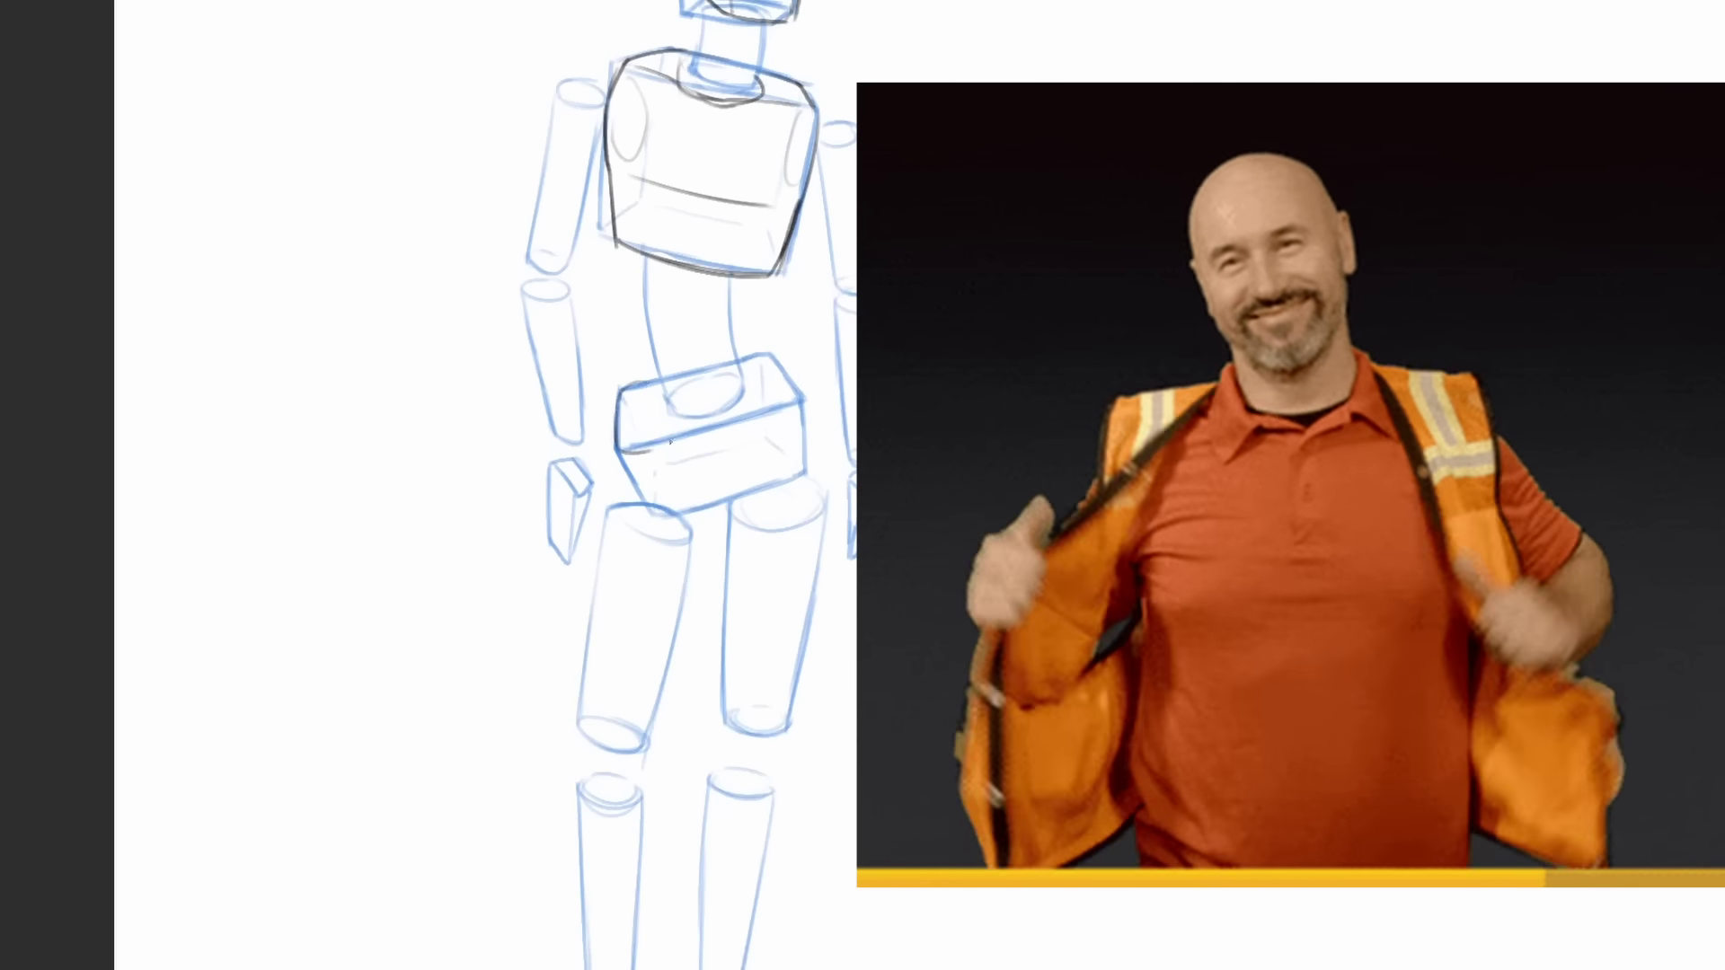
{"action": "left_click_drag", "start_coordinate": [739, 361], "coordinate": [797, 396]}
{"action": "left_click_drag", "start_coordinate": [620, 452], "coordinate": [760, 409]}
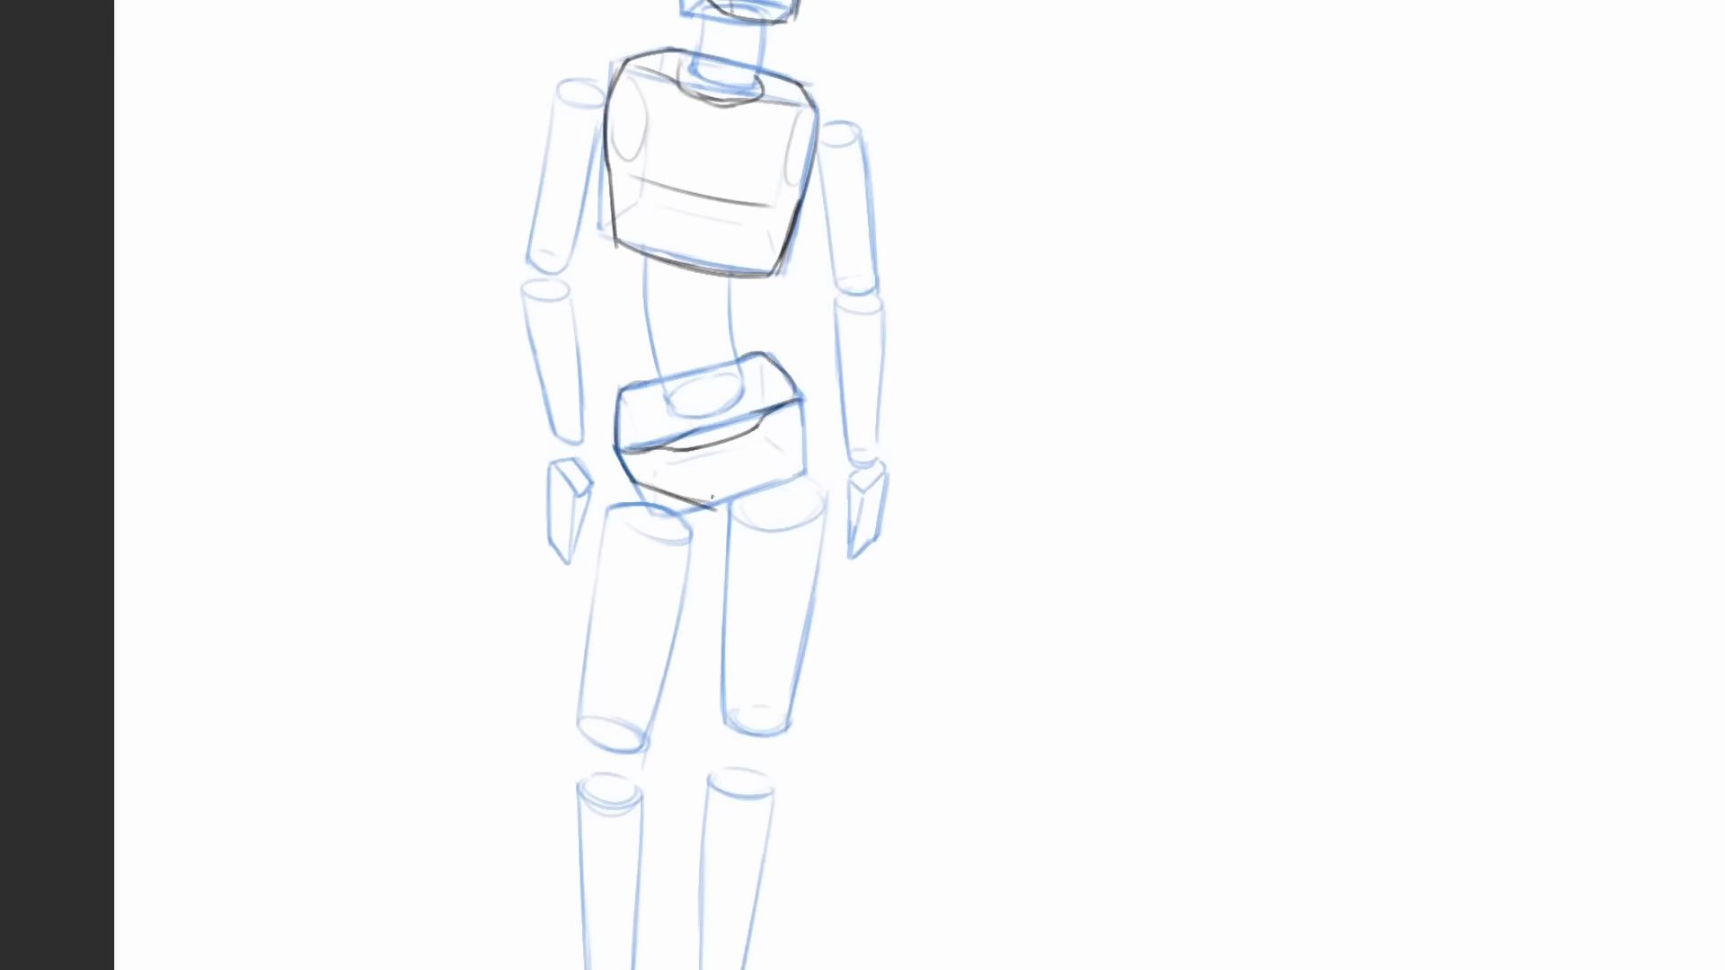
{"action": "mouse_move", "coordinate": [711, 499]}
{"action": "left_mouse_down"}
{"action": "mouse_move", "coordinate": [800, 407]}
{"action": "mouse_move", "coordinate": [761, 436]}
{"action": "left_mouse_up"}
{"action": "left_click_drag", "start_coordinate": [616, 457], "coordinate": [733, 402]}
{"action": "left_click_drag", "start_coordinate": [591, 381], "coordinate": [724, 348]}
{"action": "left_click_drag", "start_coordinate": [710, 359], "coordinate": [780, 409]}
Step: Outline the figure's right forearm as a tapered form over the blue cylinder
{"action": "left_click_drag", "start_coordinate": [596, 337], "coordinate": [607, 495]}
{"action": "left_click_drag", "start_coordinate": [575, 479], "coordinate": [612, 500]}
{"action": "left_click_drag", "start_coordinate": [580, 488], "coordinate": [547, 331]}
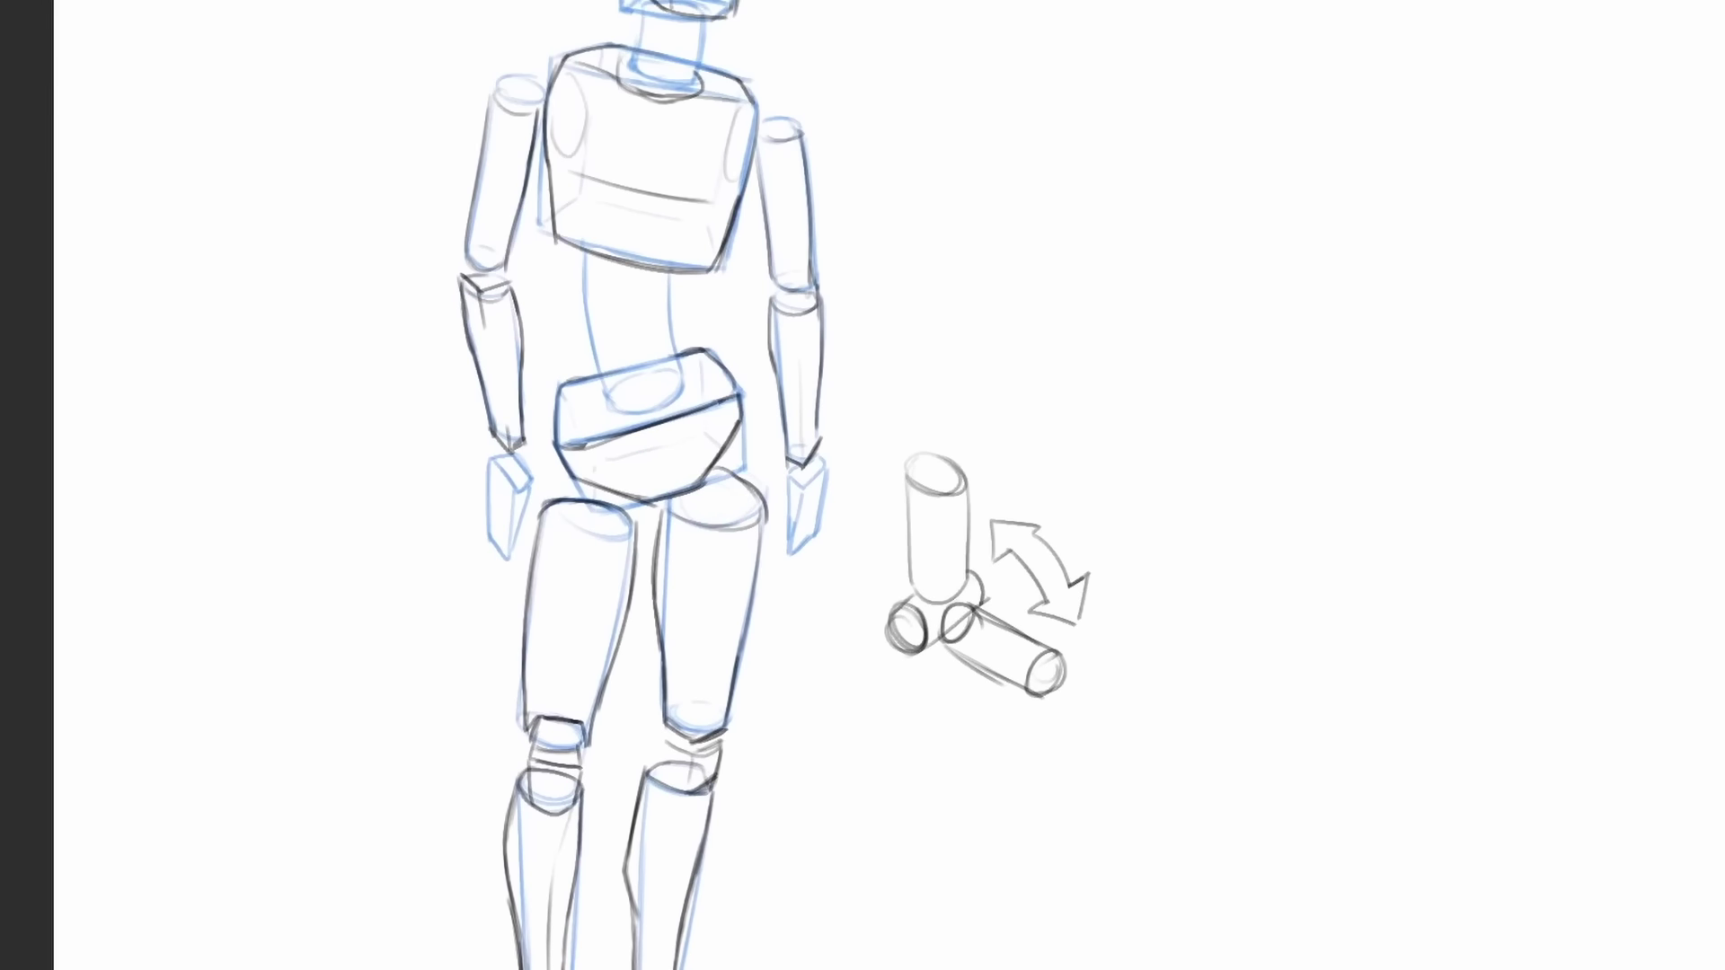
Step: Sketch a separate tapered forearm with a notched wrist in the empty area beside the figure
{"action": "left_click_drag", "start_coordinate": [320, 279], "coordinate": [497, 258]}
{"action": "left_click_drag", "start_coordinate": [390, 343], "coordinate": [444, 315]}
{"action": "left_click_drag", "start_coordinate": [458, 335], "coordinate": [499, 455]}
{"action": "left_click_drag", "start_coordinate": [389, 344], "coordinate": [466, 481]}
{"action": "left_click_drag", "start_coordinate": [467, 477], "coordinate": [507, 458]}
{"action": "left_click_drag", "start_coordinate": [437, 437], "coordinate": [482, 499]}
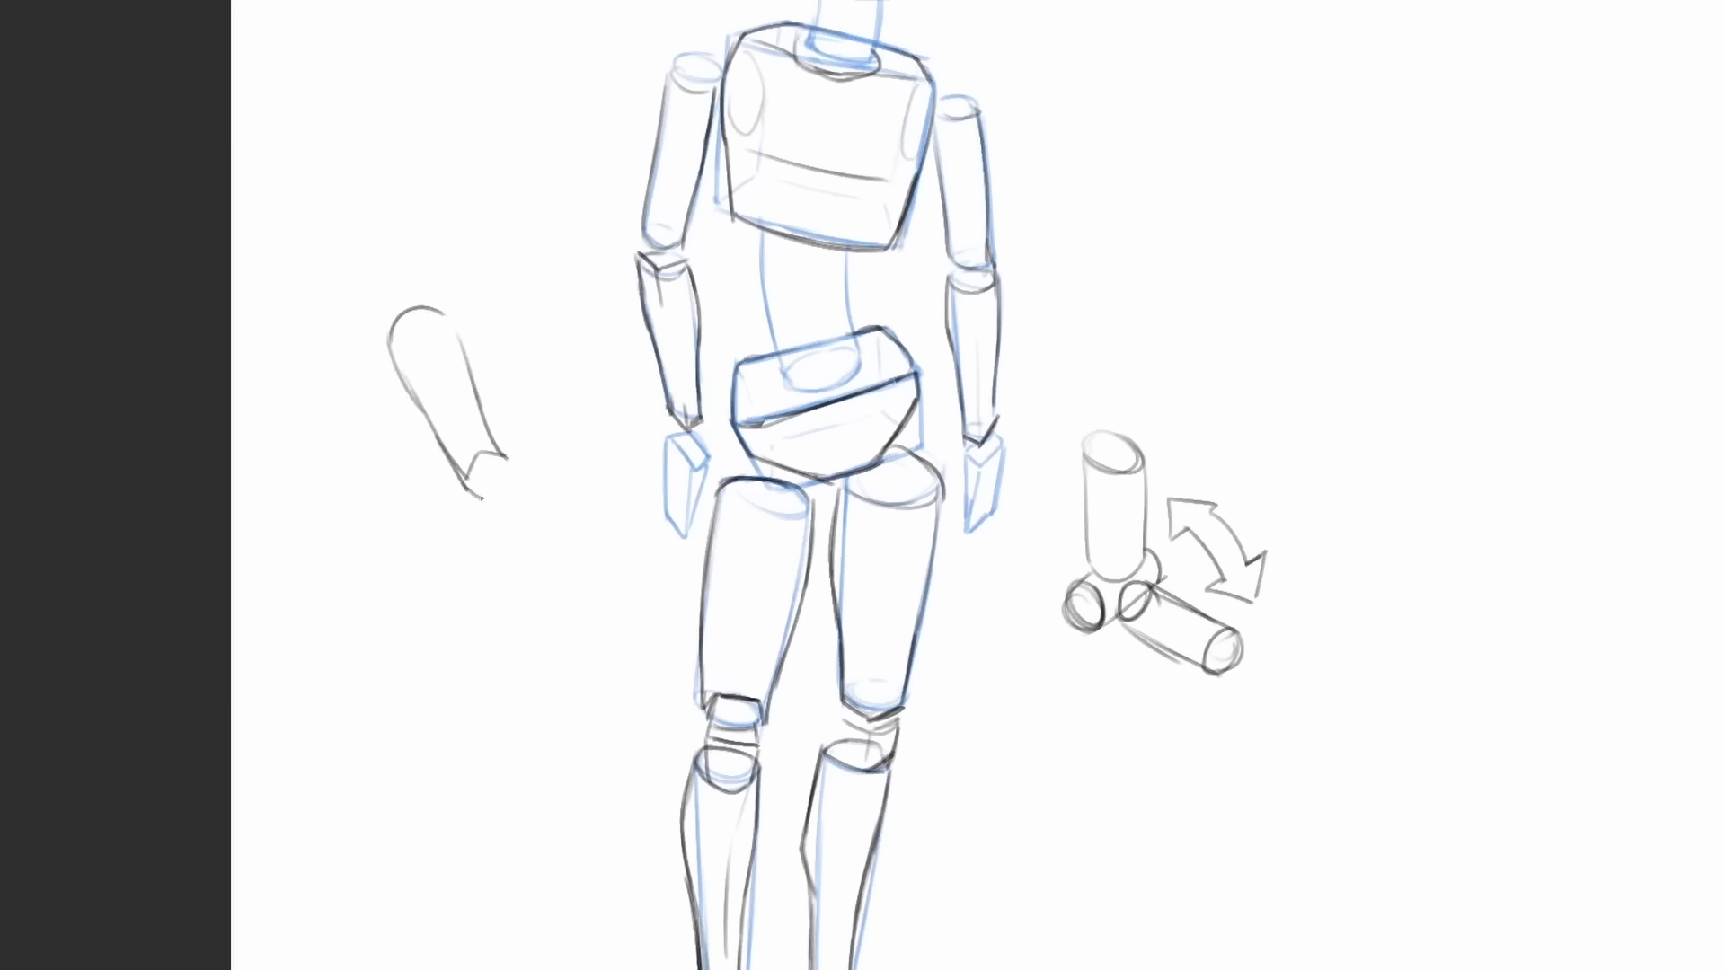
Step: Extend the separate arm study with upper-arm lines and a long, thin ulna bone beside the forearm
{"action": "mouse_move", "coordinate": [391, 277]}
{"action": "left_mouse_down"}
{"action": "mouse_move", "coordinate": [431, 310]}
{"action": "mouse_move", "coordinate": [494, 193]}
{"action": "mouse_move", "coordinate": [381, 274]}
{"action": "left_mouse_up"}
{"action": "left_click_drag", "start_coordinate": [432, 166], "coordinate": [482, 204]}
{"action": "left_click_drag", "start_coordinate": [331, 387], "coordinate": [402, 499]}
{"action": "left_click_drag", "start_coordinate": [305, 353], "coordinate": [383, 501]}
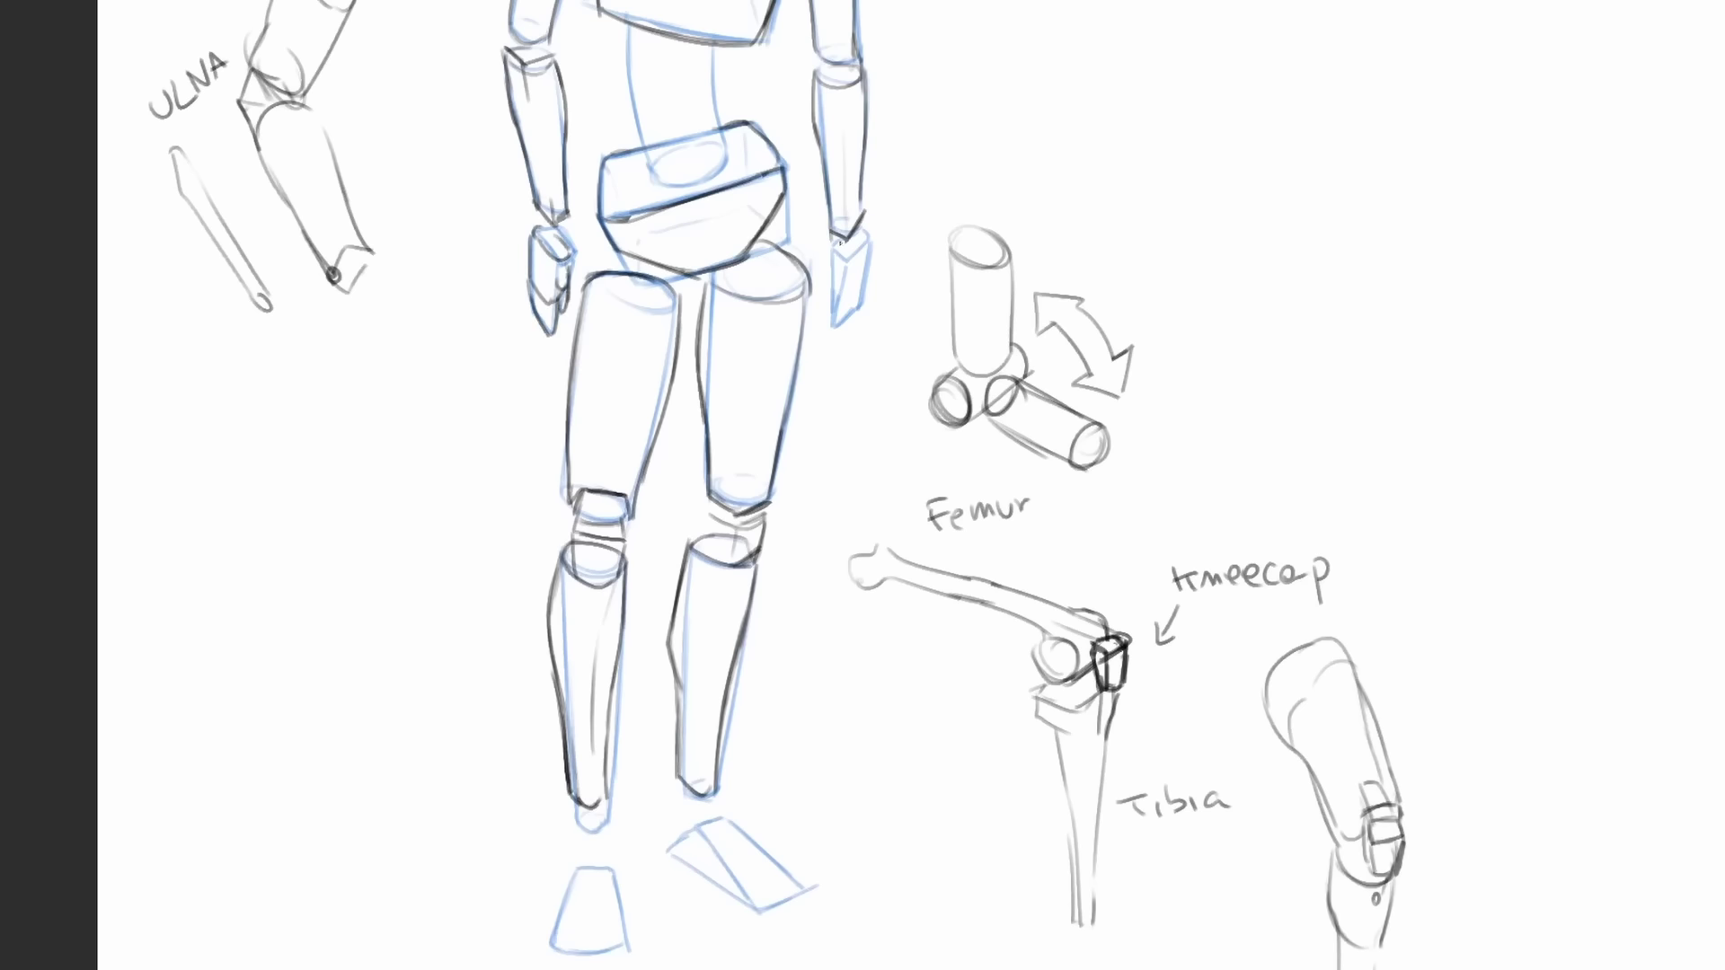
Step: Outline the figure's left hand as a simplified block with fingers over the blue wedge
{"action": "left_click_drag", "start_coordinate": [840, 243], "coordinate": [825, 303]}
{"action": "left_click_drag", "start_coordinate": [815, 310], "coordinate": [828, 323]}
{"action": "left_click_drag", "start_coordinate": [829, 323], "coordinate": [847, 306]}
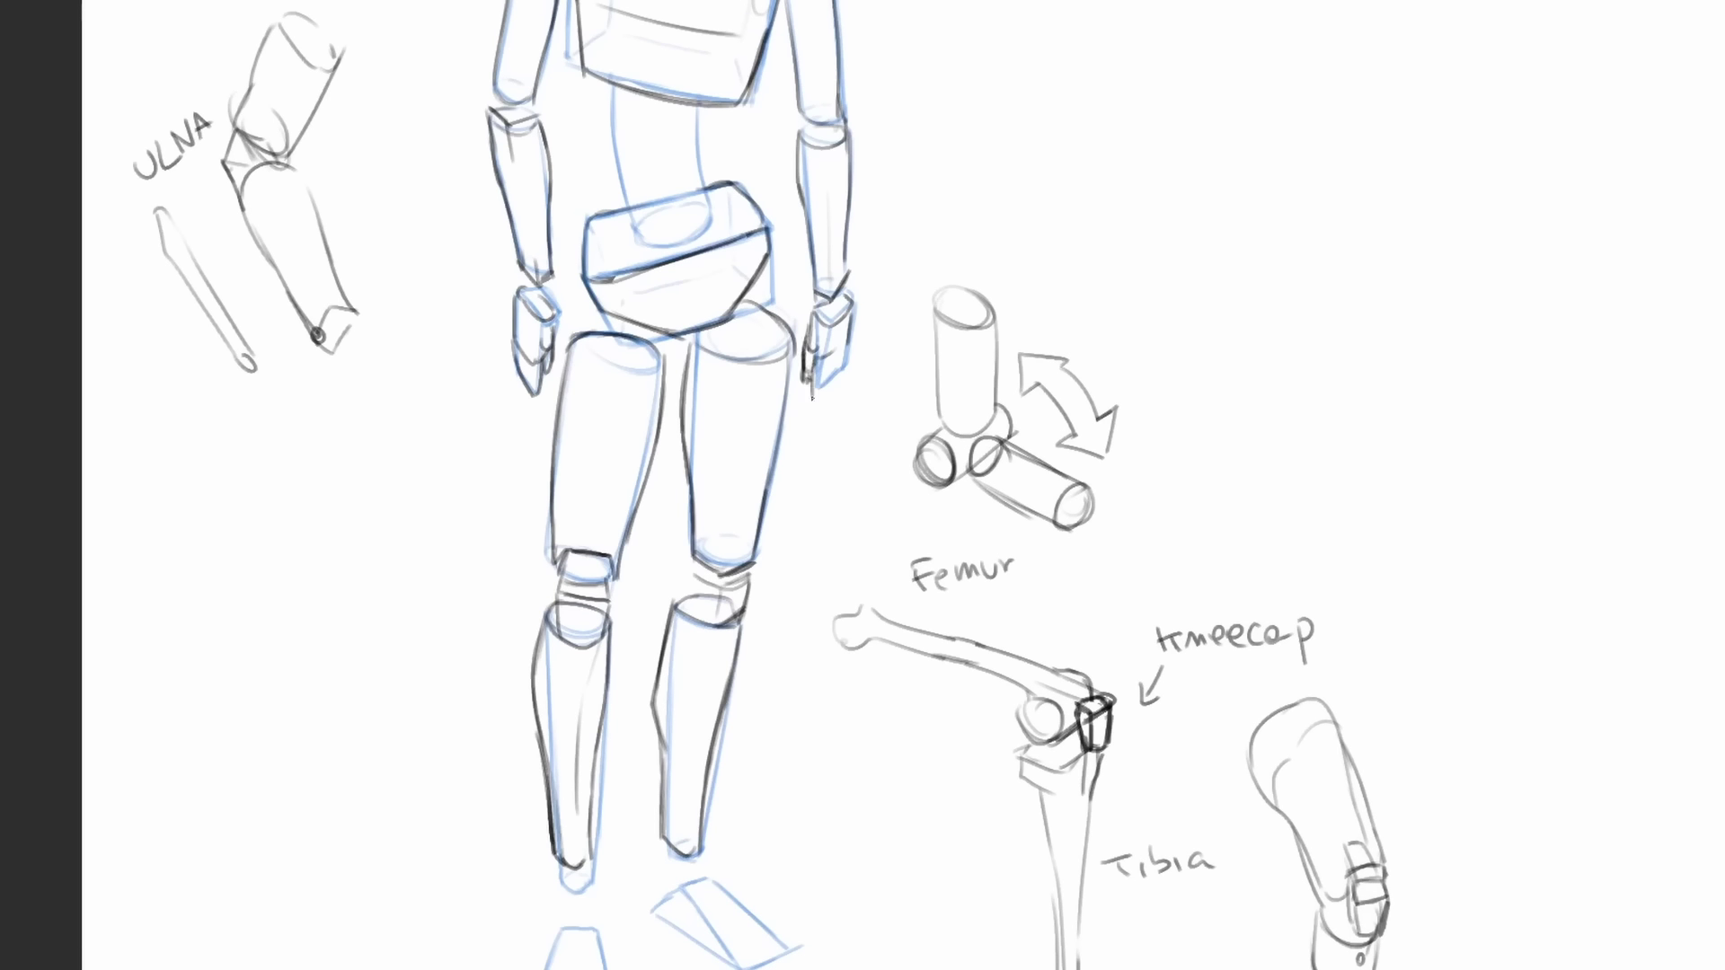
{"action": "left_click_drag", "start_coordinate": [813, 398], "coordinate": [819, 388]}
Step: Rework the lower end of the figure's right shin and draw a small ankle block beneath it
{"action": "mouse_move", "coordinate": [674, 791]}
{"action": "left_mouse_down"}
{"action": "mouse_move", "coordinate": [767, 287]}
{"action": "mouse_move", "coordinate": [770, 376]}
{"action": "left_mouse_up"}
{"action": "left_click_drag", "start_coordinate": [640, 417], "coordinate": [708, 410]}
{"action": "left_click_drag", "start_coordinate": [670, 440], "coordinate": [672, 450]}
{"action": "left_click_drag", "start_coordinate": [688, 390], "coordinate": [685, 437]}
{"action": "left_click_drag", "start_coordinate": [655, 476], "coordinate": [688, 477]}
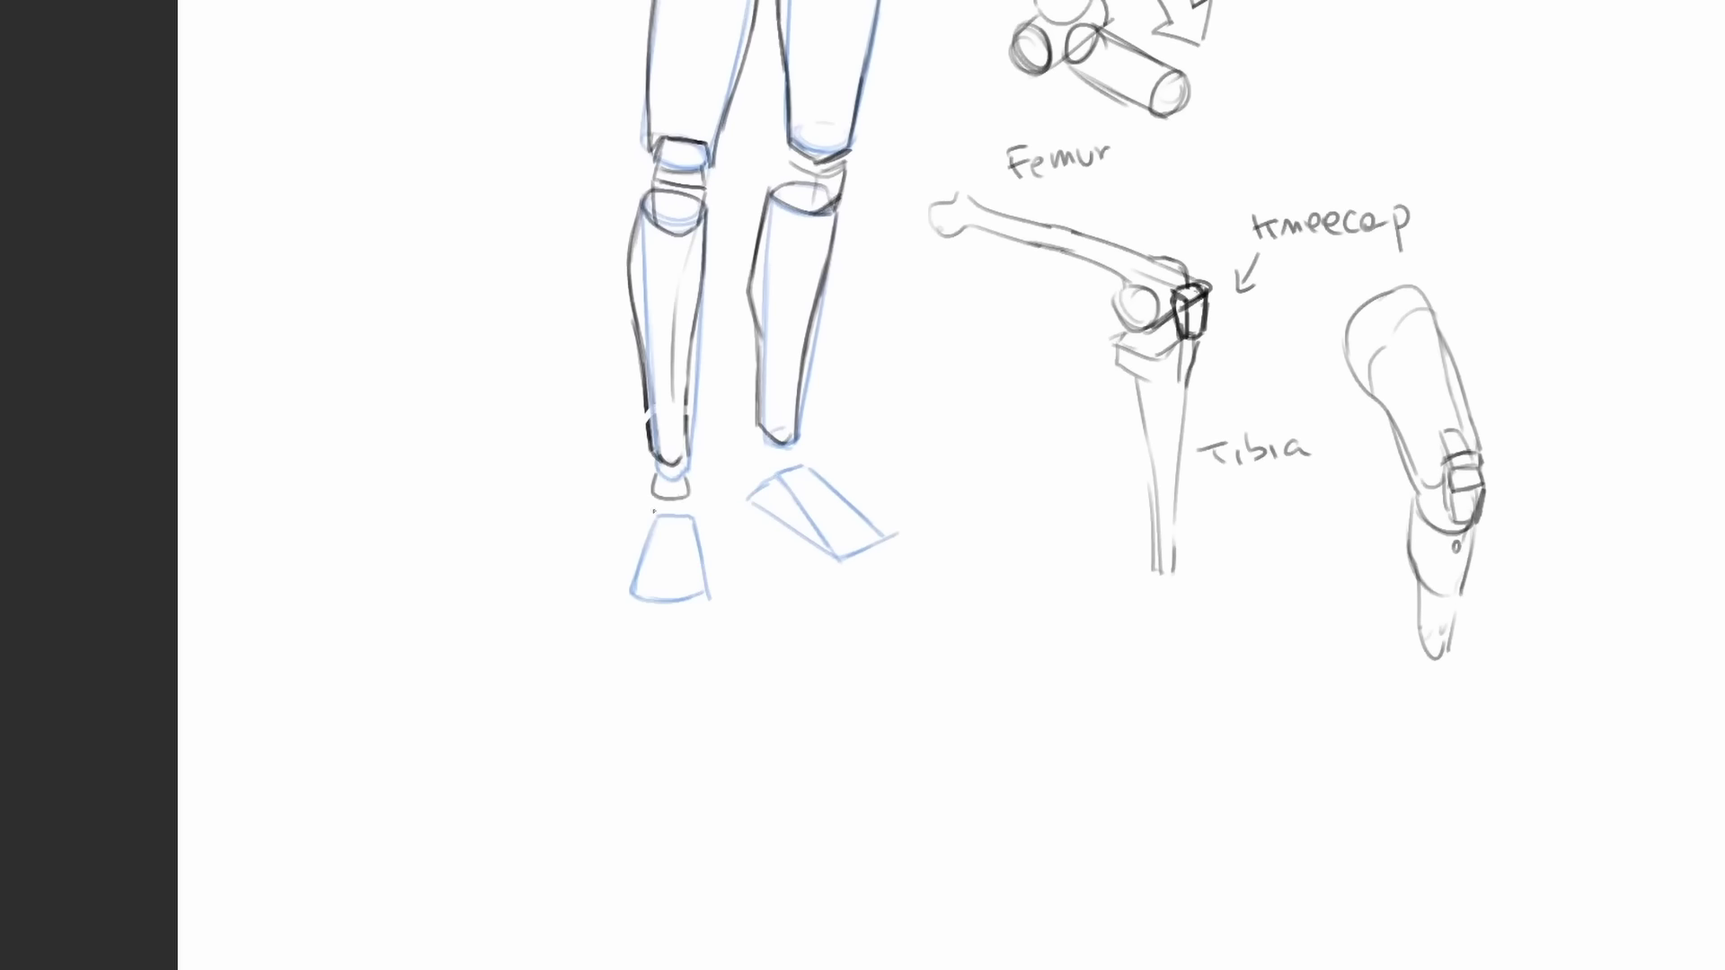
Step: Draw the right foot's toe block and connect it to the ankle, and outline the left foot over its blue wedge
{"action": "left_click_drag", "start_coordinate": [641, 546], "coordinate": [696, 534]}
{"action": "left_click_drag", "start_coordinate": [641, 546], "coordinate": [631, 580]}
{"action": "left_click_drag", "start_coordinate": [632, 581], "coordinate": [704, 594]}
{"action": "left_click_drag", "start_coordinate": [698, 538], "coordinate": [707, 580]}
{"action": "left_click_drag", "start_coordinate": [648, 494], "coordinate": [643, 538]}
{"action": "mouse_move", "coordinate": [691, 481]}
{"action": "left_mouse_down"}
{"action": "mouse_move", "coordinate": [693, 511]}
{"action": "mouse_move", "coordinate": [884, 538]}
{"action": "left_mouse_up"}
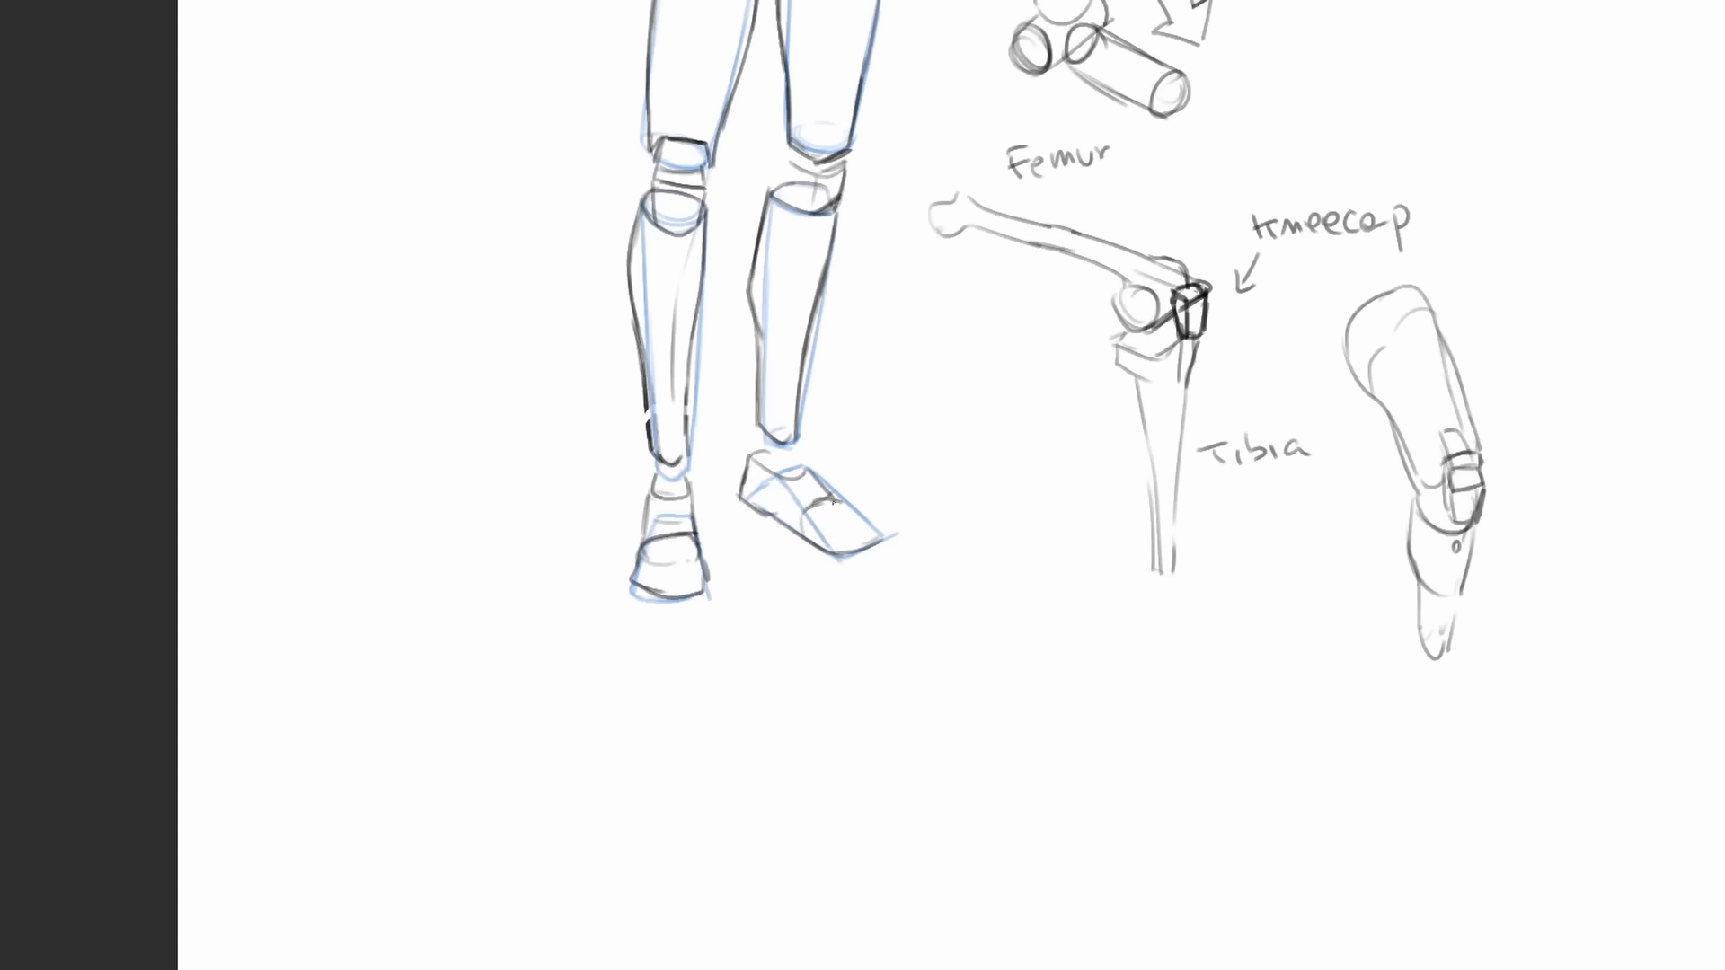
Step: Draw the two sides of the neck cylinder between the head and the rib cage
{"action": "mouse_move", "coordinate": [924, 333]}
{"action": "left_mouse_down"}
{"action": "mouse_move", "coordinate": [1009, 494]}
{"action": "mouse_move", "coordinate": [821, 428]}
{"action": "left_mouse_up"}
{"action": "left_click_drag", "start_coordinate": [791, 162], "coordinate": [830, 859]}
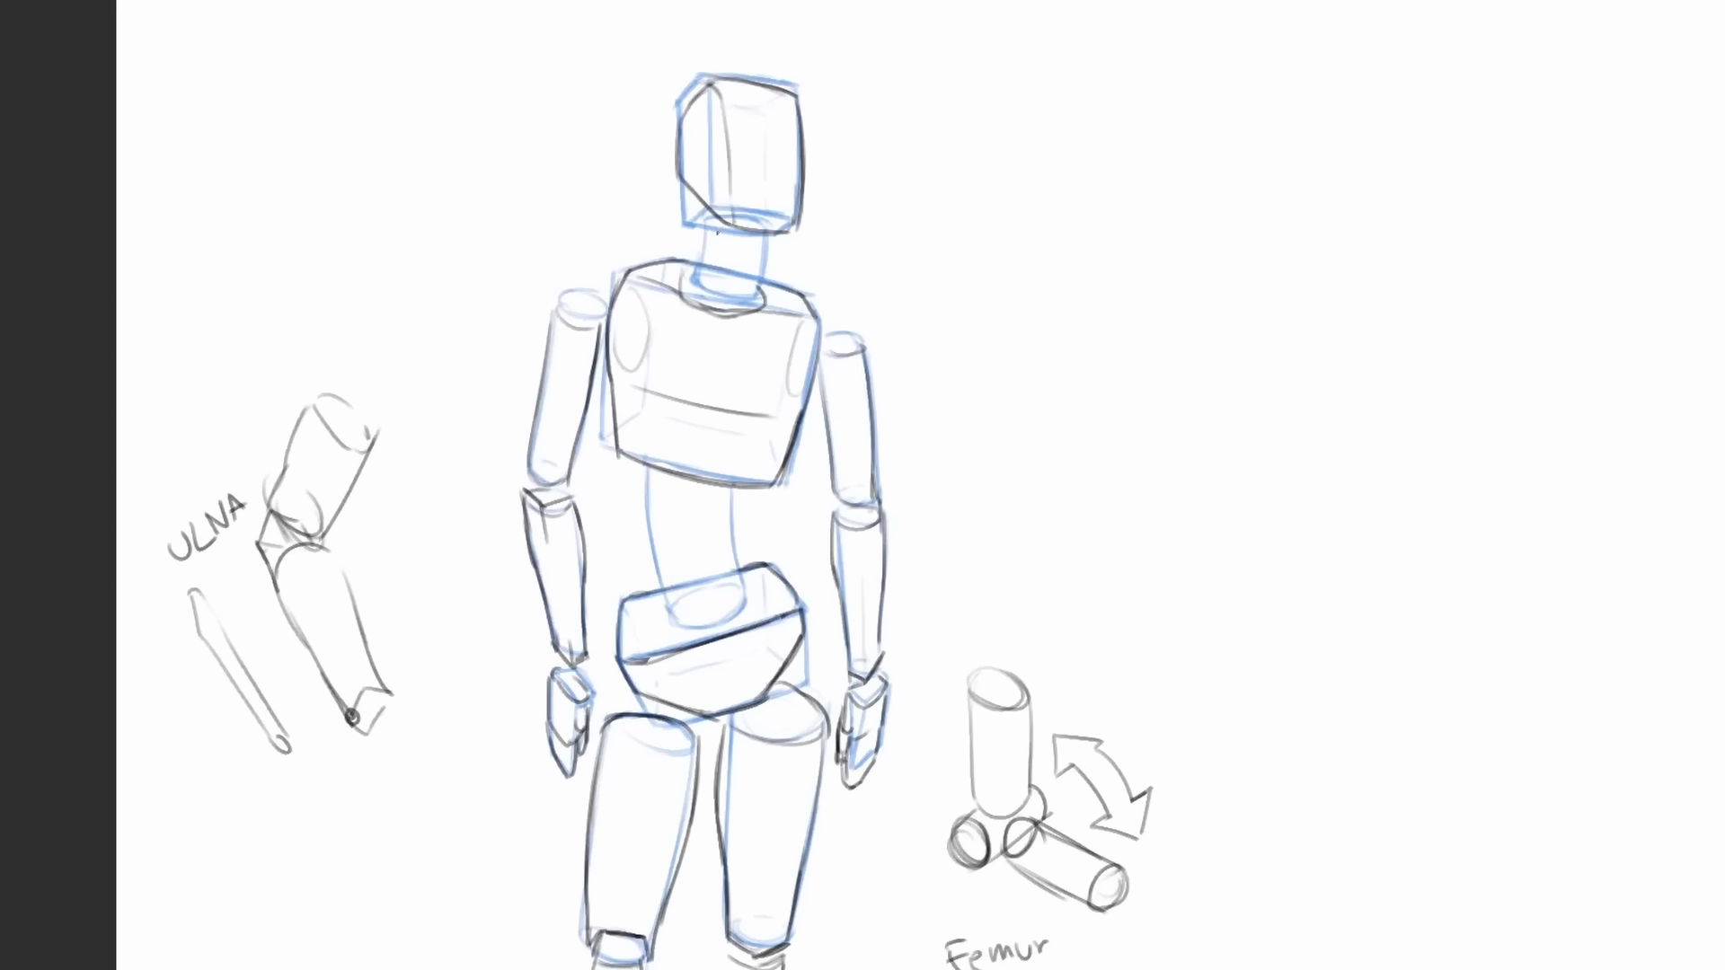
{"action": "left_click_drag", "start_coordinate": [679, 82], "coordinate": [683, 57]}
{"action": "left_click_drag", "start_coordinate": [780, 117], "coordinate": [780, 129]}
{"action": "key", "text": "ctrl+d"}
{"action": "left_click_drag", "start_coordinate": [707, 231], "coordinate": [698, 285]}
{"action": "mouse_move", "coordinate": [764, 236]}
{"action": "left_mouse_down"}
{"action": "mouse_move", "coordinate": [761, 288]}
{"action": "mouse_move", "coordinate": [794, 293]}
{"action": "left_mouse_up"}
Step: Draw the waist contours on both sides of the torso, connecting the rib cage to the pelvis
{"action": "mouse_move", "coordinate": [779, 539]}
{"action": "left_mouse_down"}
{"action": "mouse_move", "coordinate": [787, 159]}
{"action": "mouse_move", "coordinate": [782, 237]}
{"action": "left_mouse_up"}
{"action": "mouse_move", "coordinate": [781, 186]}
{"action": "left_mouse_down"}
{"action": "mouse_move", "coordinate": [780, 260]}
{"action": "mouse_move", "coordinate": [799, 268]}
{"action": "left_mouse_up"}
{"action": "left_click_drag", "start_coordinate": [619, 140], "coordinate": [617, 325]}
{"action": "left_click_drag", "start_coordinate": [620, 95], "coordinate": [619, 343]}
{"action": "key", "text": "ctrl+minus"}
{"action": "mouse_move", "coordinate": [983, 462]}
{"action": "left_mouse_down"}
{"action": "mouse_move", "coordinate": [912, 401]}
{"action": "mouse_move", "coordinate": [971, 349]}
{"action": "left_mouse_up"}
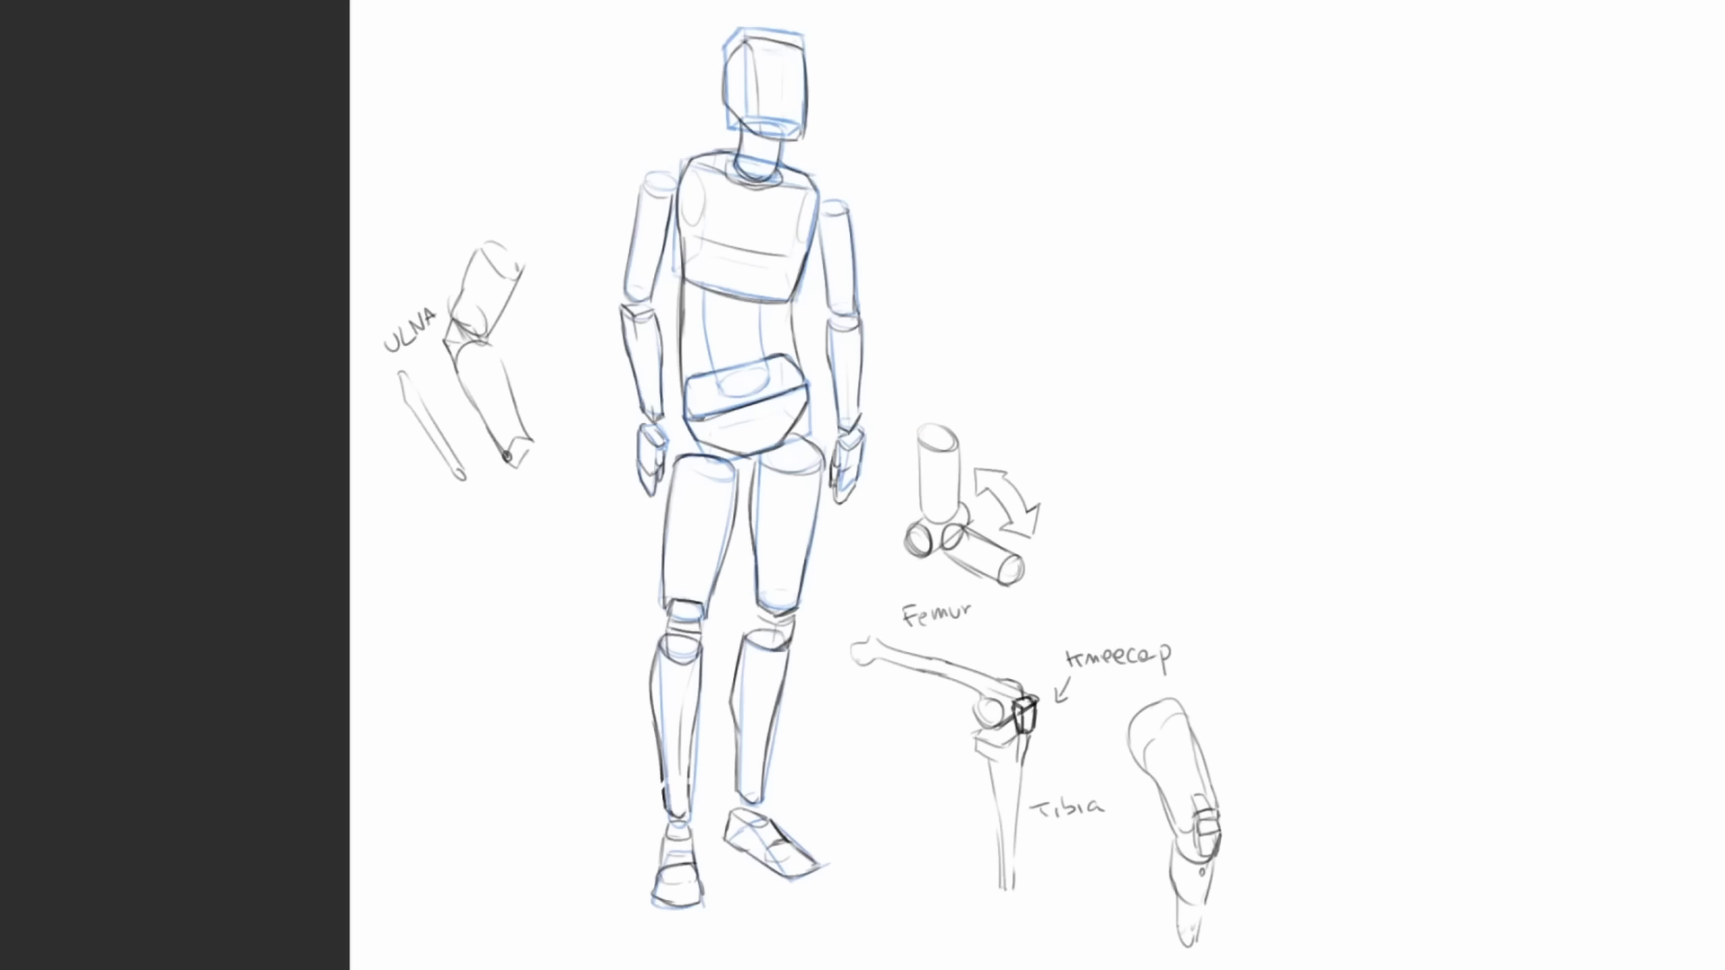
Step: Draw the rounded right shoulder over the upper-arm cylinder and connect it to the chest and neck
{"action": "scroll", "coordinate": [701, 190], "scroll_direction": "up", "scroll_amount": 2}
{"action": "mouse_move", "coordinate": [638, 137]}
{"action": "left_mouse_down"}
{"action": "mouse_move", "coordinate": [678, 197]}
{"action": "mouse_move", "coordinate": [682, 144]}
{"action": "mouse_move", "coordinate": [607, 378]}
{"action": "left_mouse_up"}
{"action": "left_click_drag", "start_coordinate": [639, 241], "coordinate": [689, 269]}
{"action": "left_click_drag", "start_coordinate": [720, 219], "coordinate": [704, 264]}
{"action": "left_click_drag", "start_coordinate": [680, 136], "coordinate": [753, 117]}
{"action": "left_click_drag", "start_coordinate": [772, 162], "coordinate": [659, 214]}
Step: Draw the left shoulder and upper-arm contours and refine the inner edges of both upper arms
{"action": "left_click_drag", "start_coordinate": [905, 213], "coordinate": [996, 305]}
{"action": "mouse_move", "coordinate": [931, 222]}
{"action": "left_mouse_down"}
{"action": "mouse_move", "coordinate": [999, 382]}
{"action": "mouse_move", "coordinate": [1007, 474]}
{"action": "left_mouse_up"}
{"action": "left_click_drag", "start_coordinate": [921, 355], "coordinate": [952, 505]}
{"action": "left_click_drag", "start_coordinate": [606, 287], "coordinate": [582, 341]}
{"action": "left_click_drag", "start_coordinate": [611, 293], "coordinate": [644, 178]}
{"action": "left_click_drag", "start_coordinate": [902, 244], "coordinate": [889, 357]}
{"action": "left_click_drag", "start_coordinate": [764, 296], "coordinate": [764, 283]}
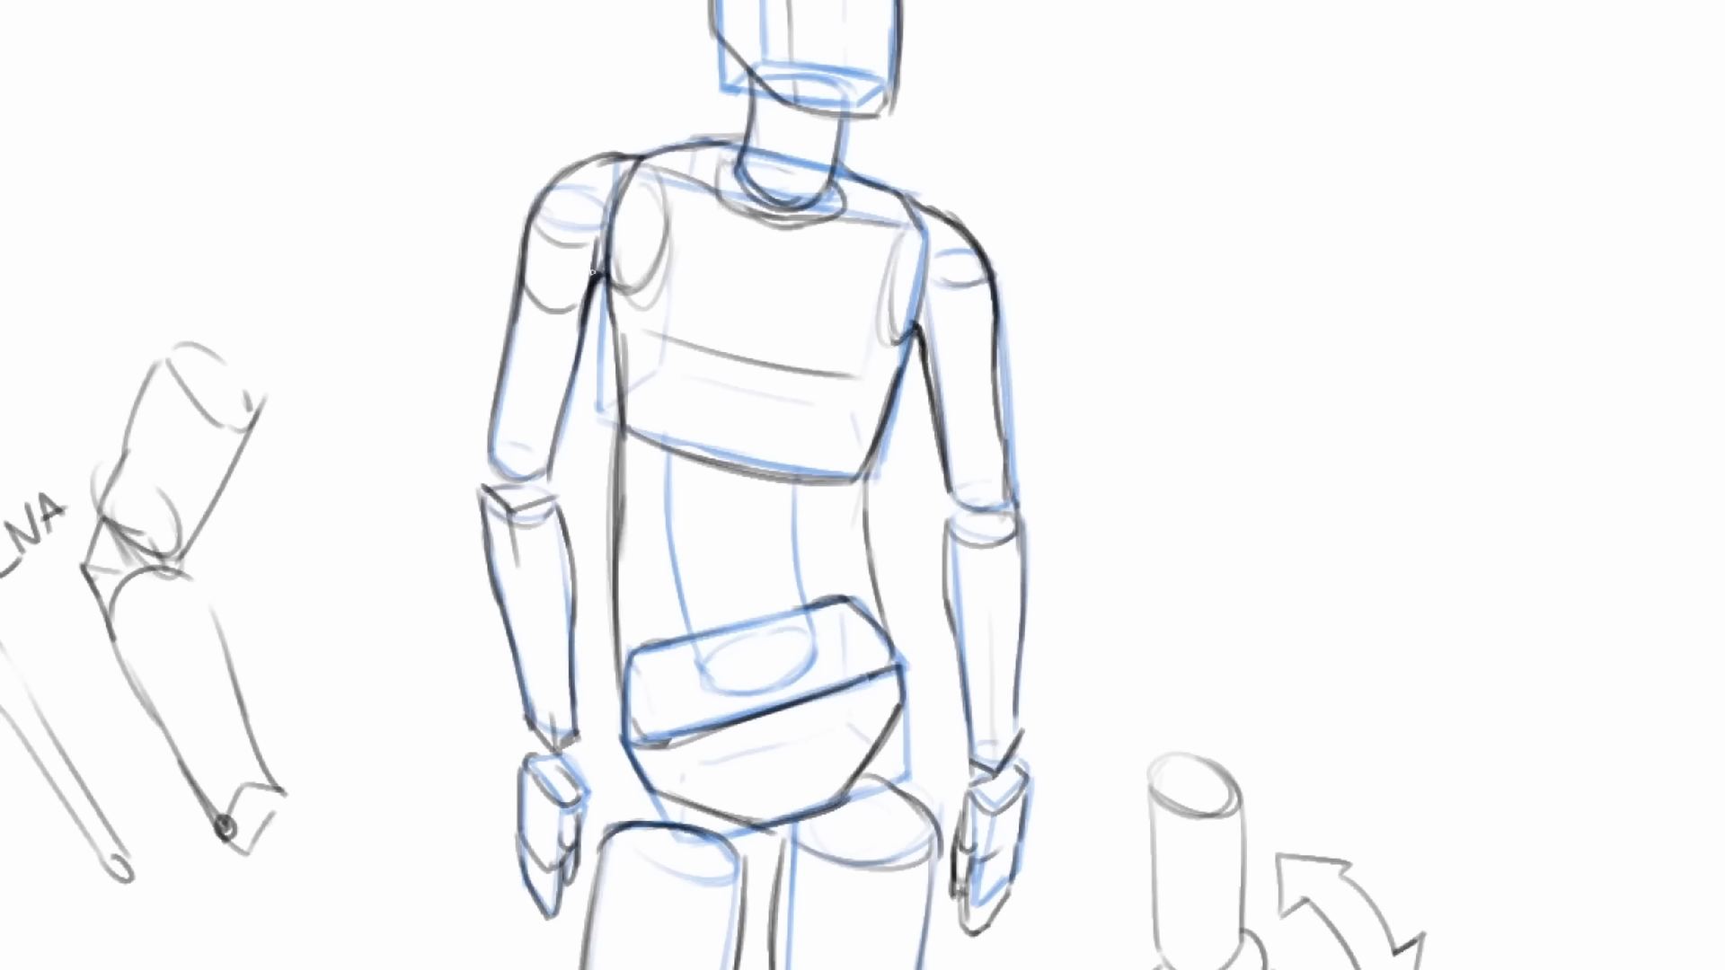
Step: Add short armpit lines where both arms meet the sides of the chest
{"action": "left_click_drag", "start_coordinate": [595, 273], "coordinate": [627, 318]}
{"action": "left_click_drag", "start_coordinate": [920, 340], "coordinate": [880, 367]}
{"action": "left_click_drag", "start_coordinate": [597, 280], "coordinate": [626, 317]}
Step: Connect the upper arms to the forearms by drawing contour lines across both elbows
{"action": "left_click_drag", "start_coordinate": [611, 359], "coordinate": [725, 287]}
{"action": "mouse_move", "coordinate": [740, 88]}
{"action": "left_mouse_down"}
{"action": "mouse_move", "coordinate": [659, 366]}
{"action": "mouse_move", "coordinate": [745, 93]}
{"action": "mouse_move", "coordinate": [670, 404]}
{"action": "mouse_move", "coordinate": [748, 93]}
{"action": "left_mouse_up"}
{"action": "key", "text": "ctrl+d"}
{"action": "left_click_drag", "start_coordinate": [715, 221], "coordinate": [695, 303]}
{"action": "left_click_drag", "start_coordinate": [694, 303], "coordinate": [681, 244]}
{"action": "left_click_drag", "start_coordinate": [598, 304], "coordinate": [591, 359]}
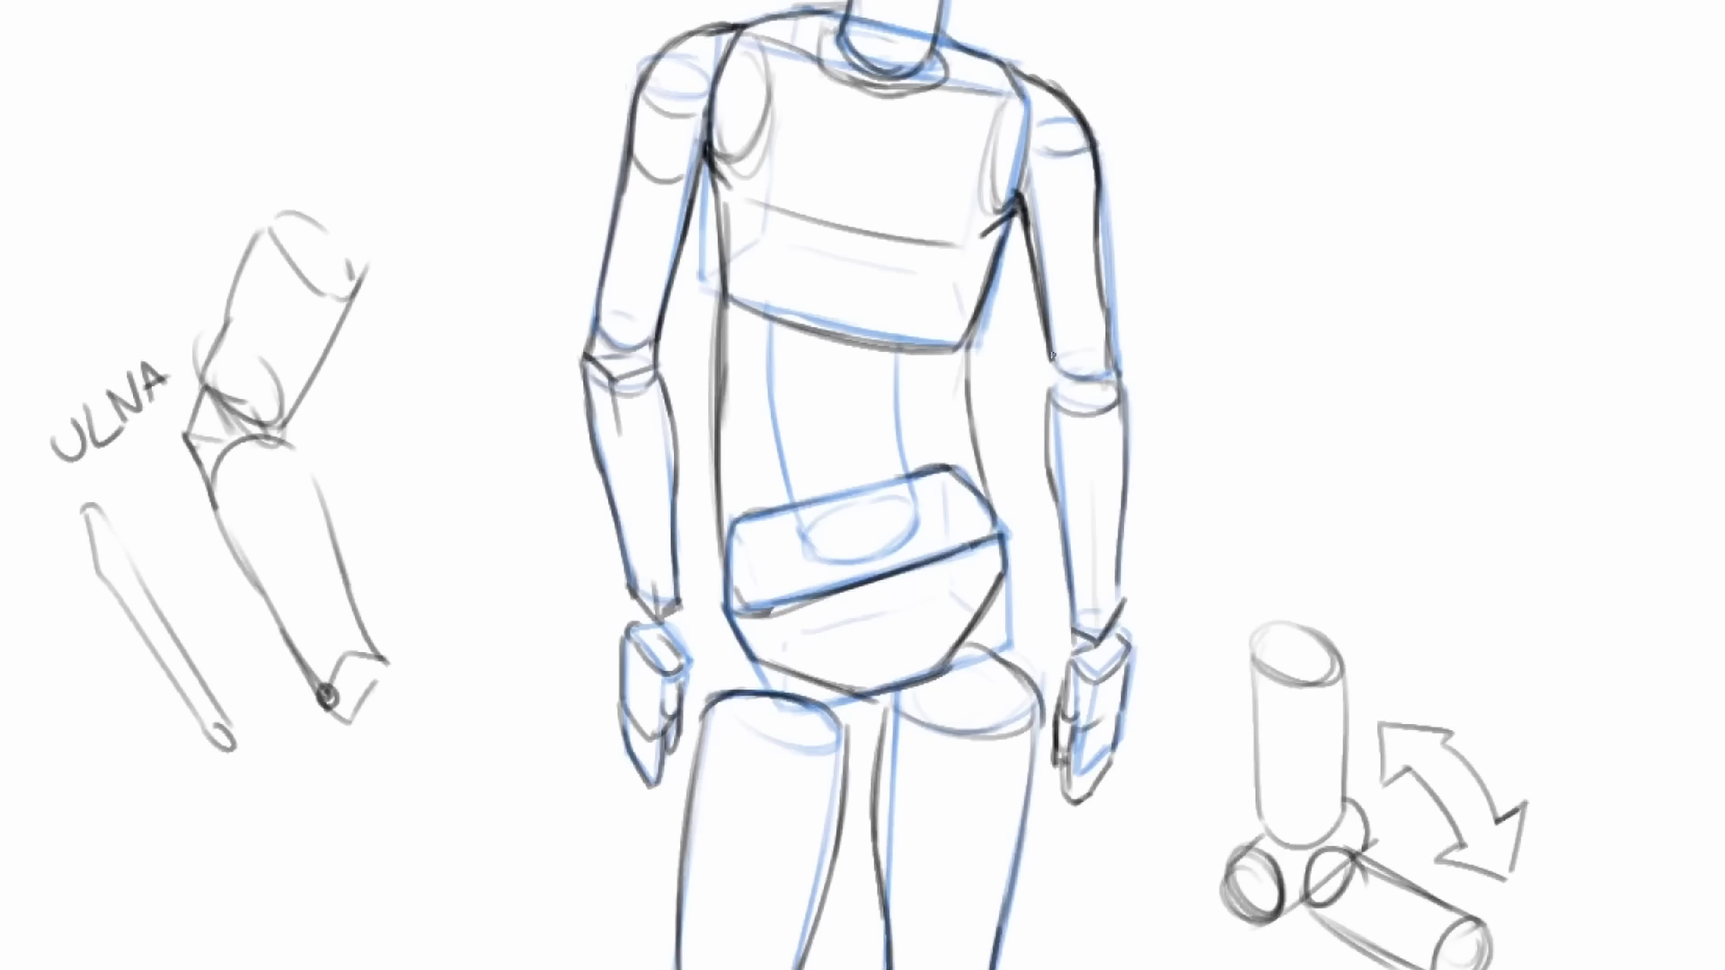
{"action": "left_click_drag", "start_coordinate": [1053, 356], "coordinate": [1050, 411]}
{"action": "left_click_drag", "start_coordinate": [1110, 355], "coordinate": [1119, 396]}
Step: Connect the pelvis to the thighs with outer hip contours and a crotch line
{"action": "left_click_drag", "start_coordinate": [1007, 629], "coordinate": [1036, 308]}
{"action": "left_click_drag", "start_coordinate": [899, 376], "coordinate": [874, 435]}
{"action": "left_click_drag", "start_coordinate": [753, 271], "coordinate": [741, 392]}
{"action": "mouse_move", "coordinate": [1034, 215]}
{"action": "left_mouse_down"}
{"action": "mouse_move", "coordinate": [1069, 376]}
{"action": "mouse_move", "coordinate": [973, 324]}
{"action": "left_mouse_up"}
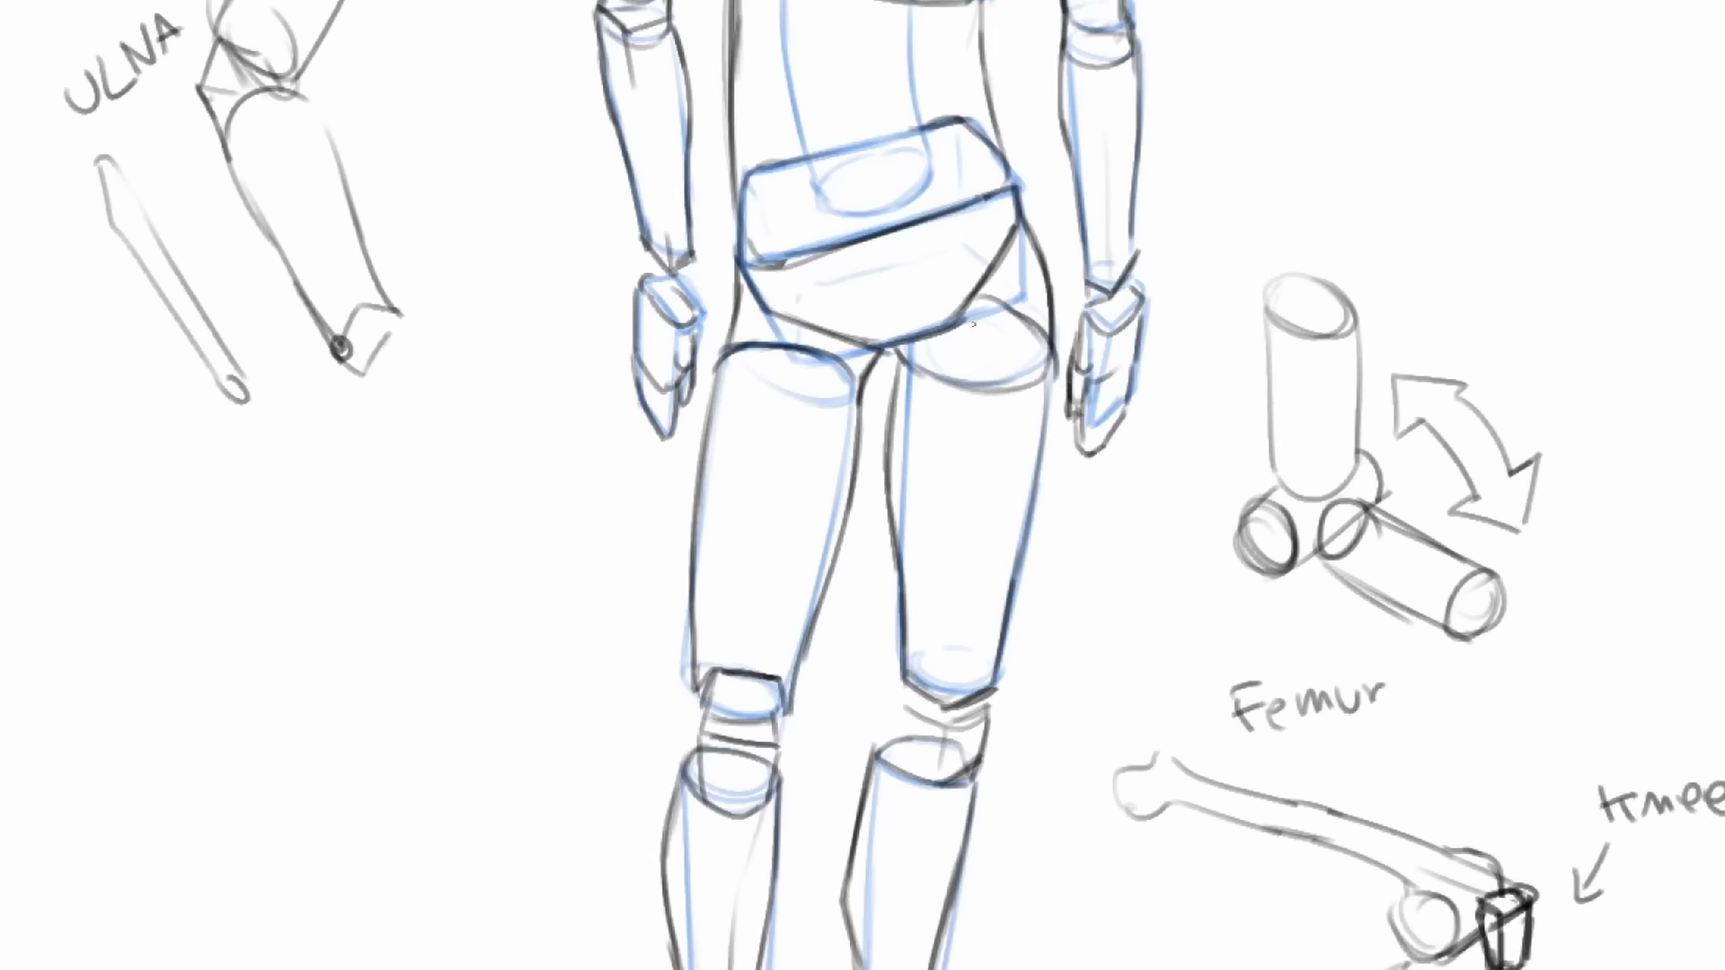
Step: Draw a center line running down the torso and through the pelvis
{"action": "left_click_drag", "start_coordinate": [888, 233], "coordinate": [916, 333]}
{"action": "left_click_drag", "start_coordinate": [907, 270], "coordinate": [856, 505]}
{"action": "left_click_drag", "start_coordinate": [813, 147], "coordinate": [832, 452]}
{"action": "scroll", "coordinate": [1075, 397], "scroll_direction": "down", "scroll_amount": 2}
{"action": "scroll", "coordinate": [1075, 397], "scroll_direction": "up", "scroll_amount": 1}
Step: Connect the left thigh to the shin with a contour along the knee, and undo the extra stroke beside the calf
{"action": "mouse_move", "coordinate": [898, 718]}
{"action": "left_mouse_down"}
{"action": "mouse_move", "coordinate": [830, 391]}
{"action": "mouse_move", "coordinate": [836, 471]}
{"action": "left_mouse_up"}
{"action": "left_click_drag", "start_coordinate": [857, 406], "coordinate": [821, 547]}
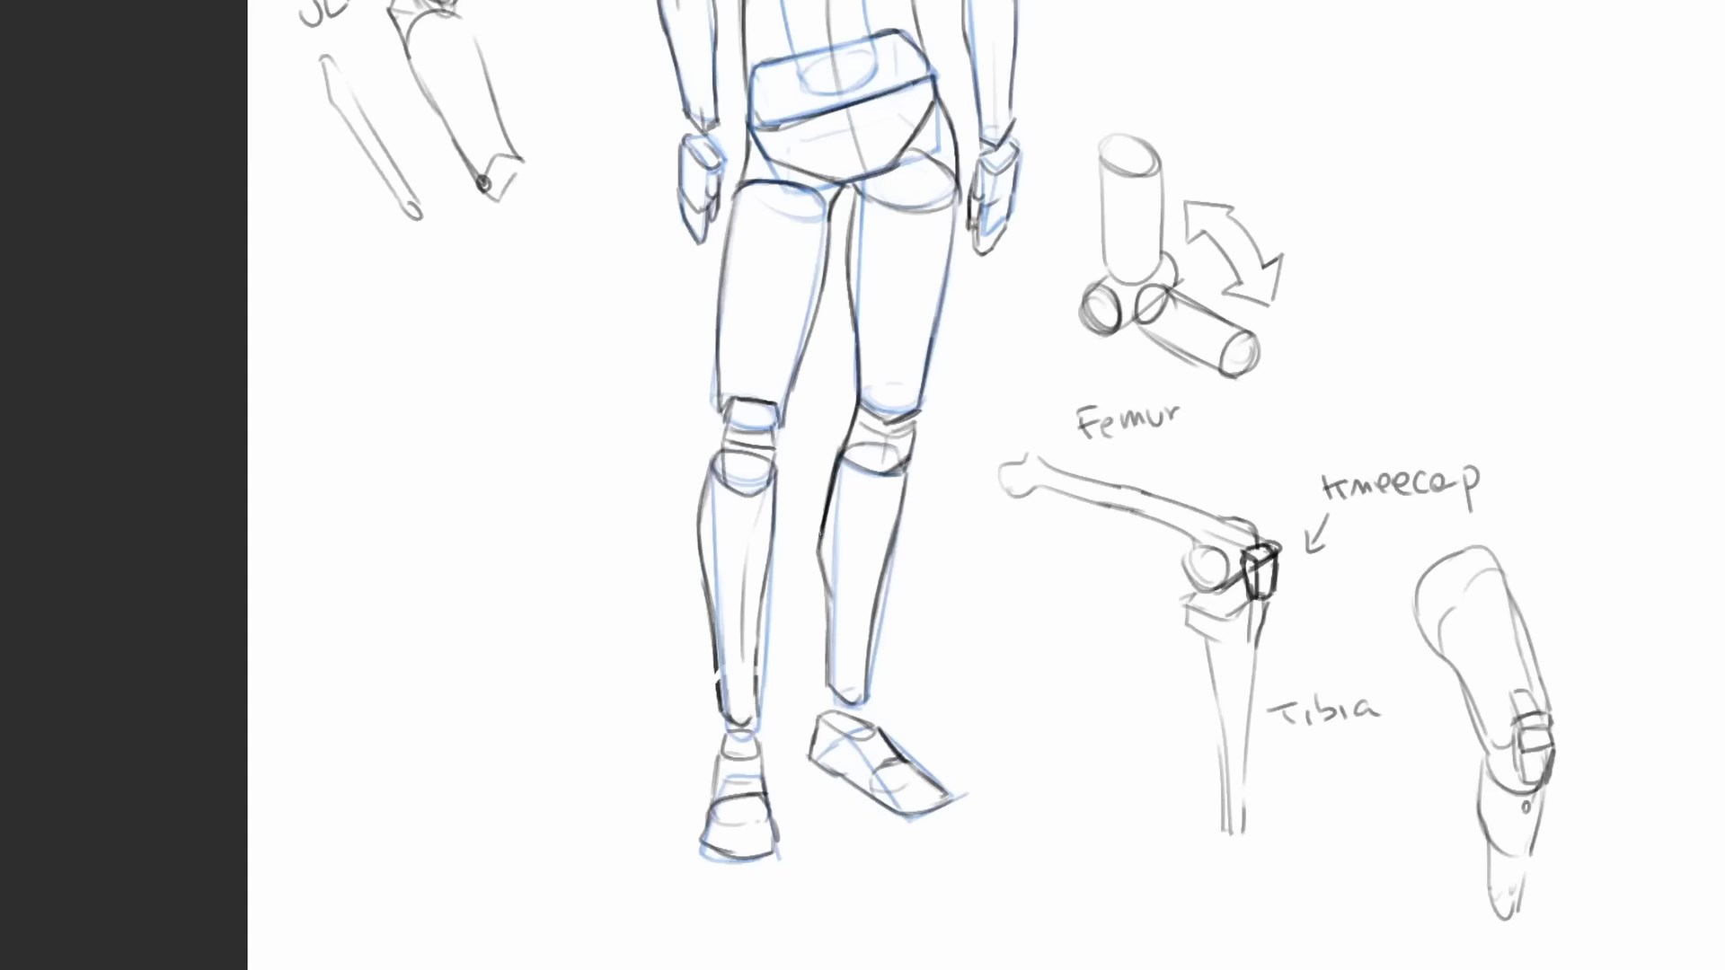
{"action": "left_click_drag", "start_coordinate": [836, 469], "coordinate": [830, 597]}
{"action": "key", "text": "ctrl+z"}
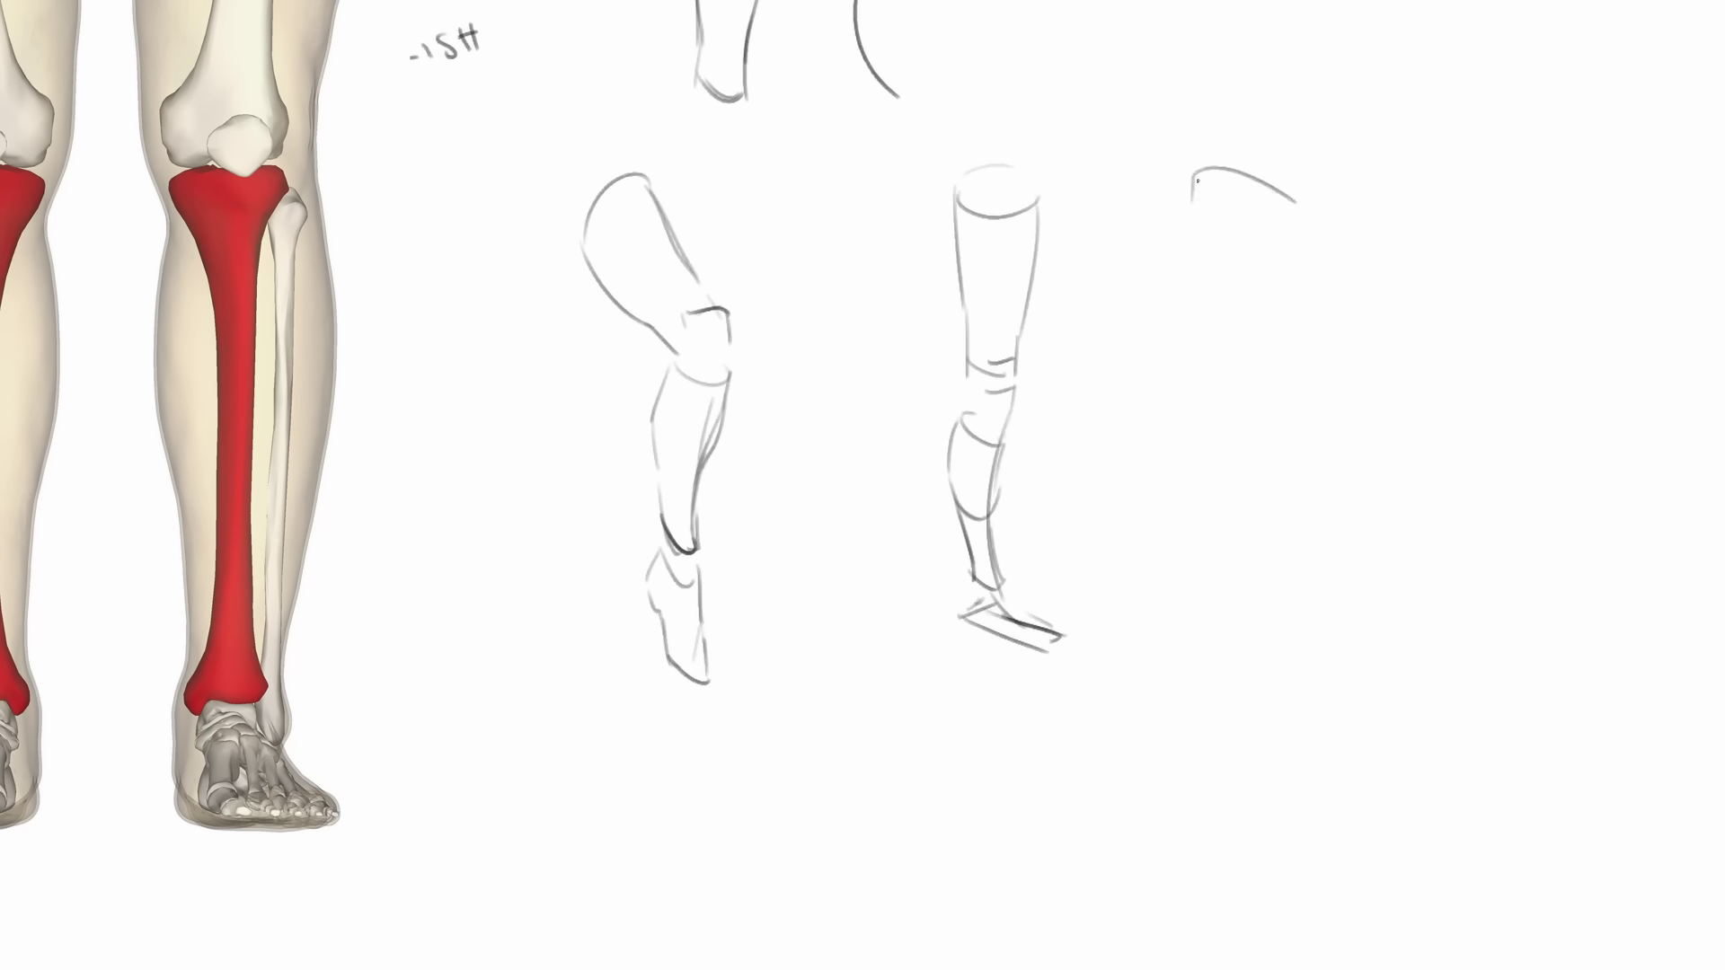
Step: Sketch the sides of a new tapered lower-leg form beside the existing leg studies
{"action": "mouse_move", "coordinate": [1193, 287]}
{"action": "left_mouse_down"}
{"action": "mouse_move", "coordinate": [1183, 429]}
{"action": "mouse_move", "coordinate": [1251, 413]}
{"action": "left_mouse_up"}
{"action": "left_click_drag", "start_coordinate": [1280, 271], "coordinate": [1251, 415]}
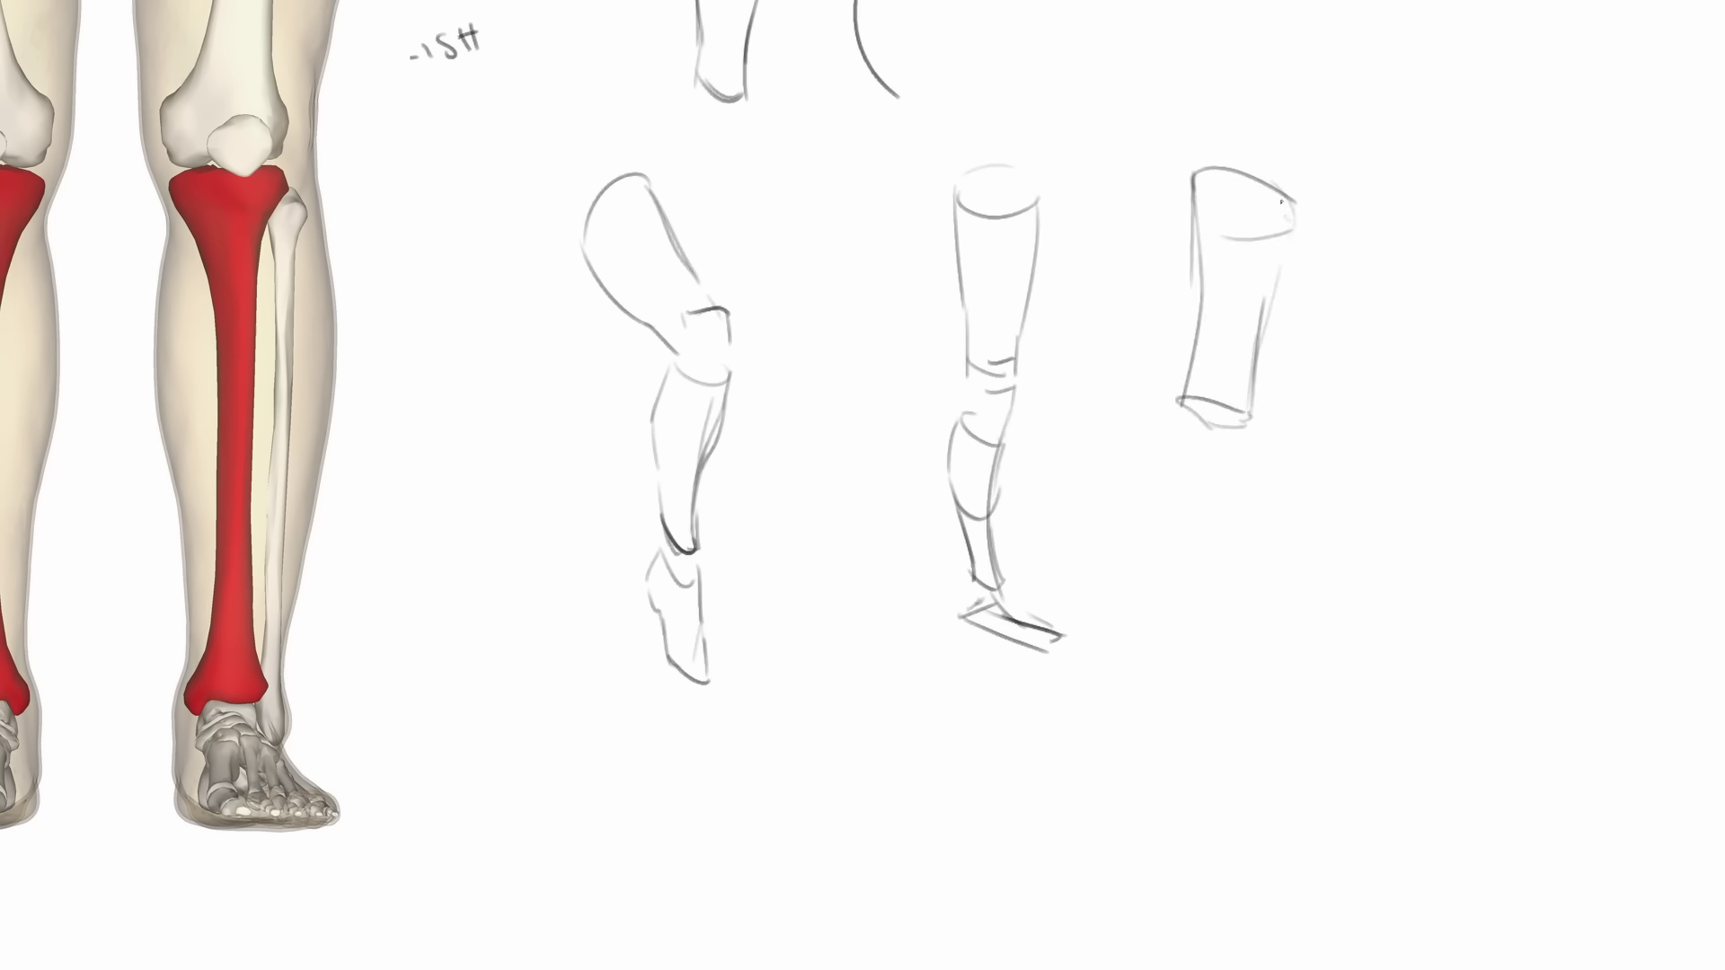
{"action": "left_click_drag", "start_coordinate": [1290, 198], "coordinate": [1280, 305]}
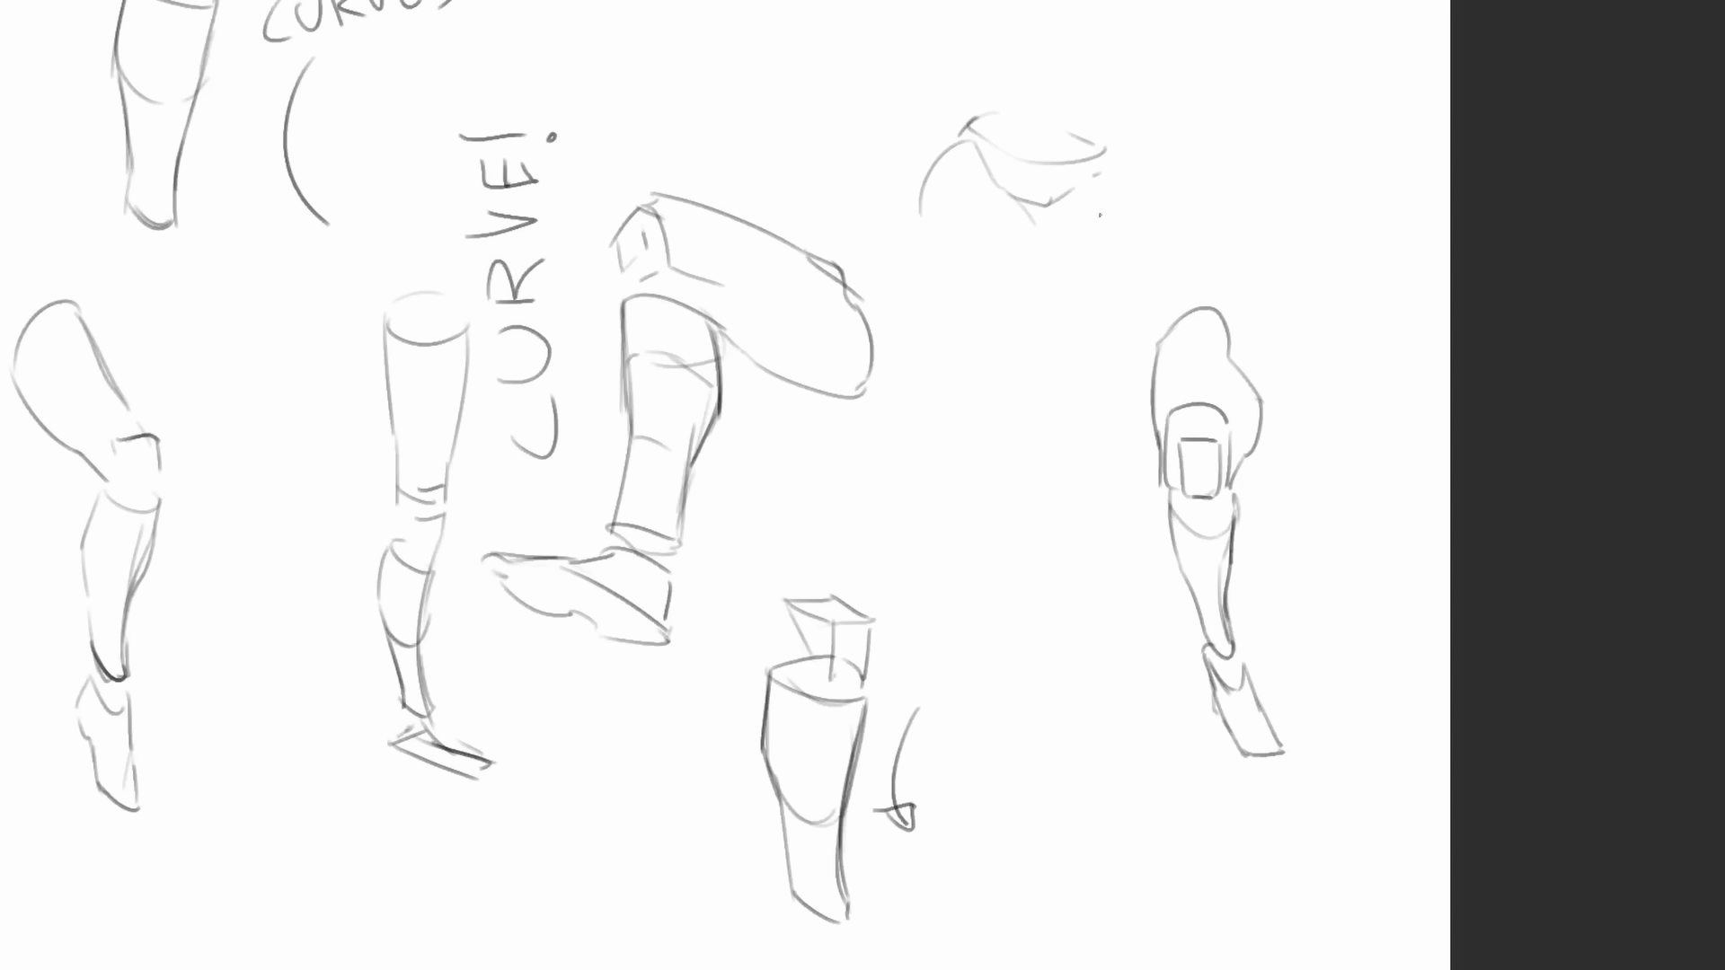
Step: Sketch thigh contours extending from the tilted hip form above the leg studies
{"action": "left_click_drag", "start_coordinate": [1051, 180], "coordinate": [1130, 236]}
{"action": "left_click_drag", "start_coordinate": [1137, 259], "coordinate": [1163, 301]}
{"action": "left_click_drag", "start_coordinate": [933, 180], "coordinate": [1003, 334]}
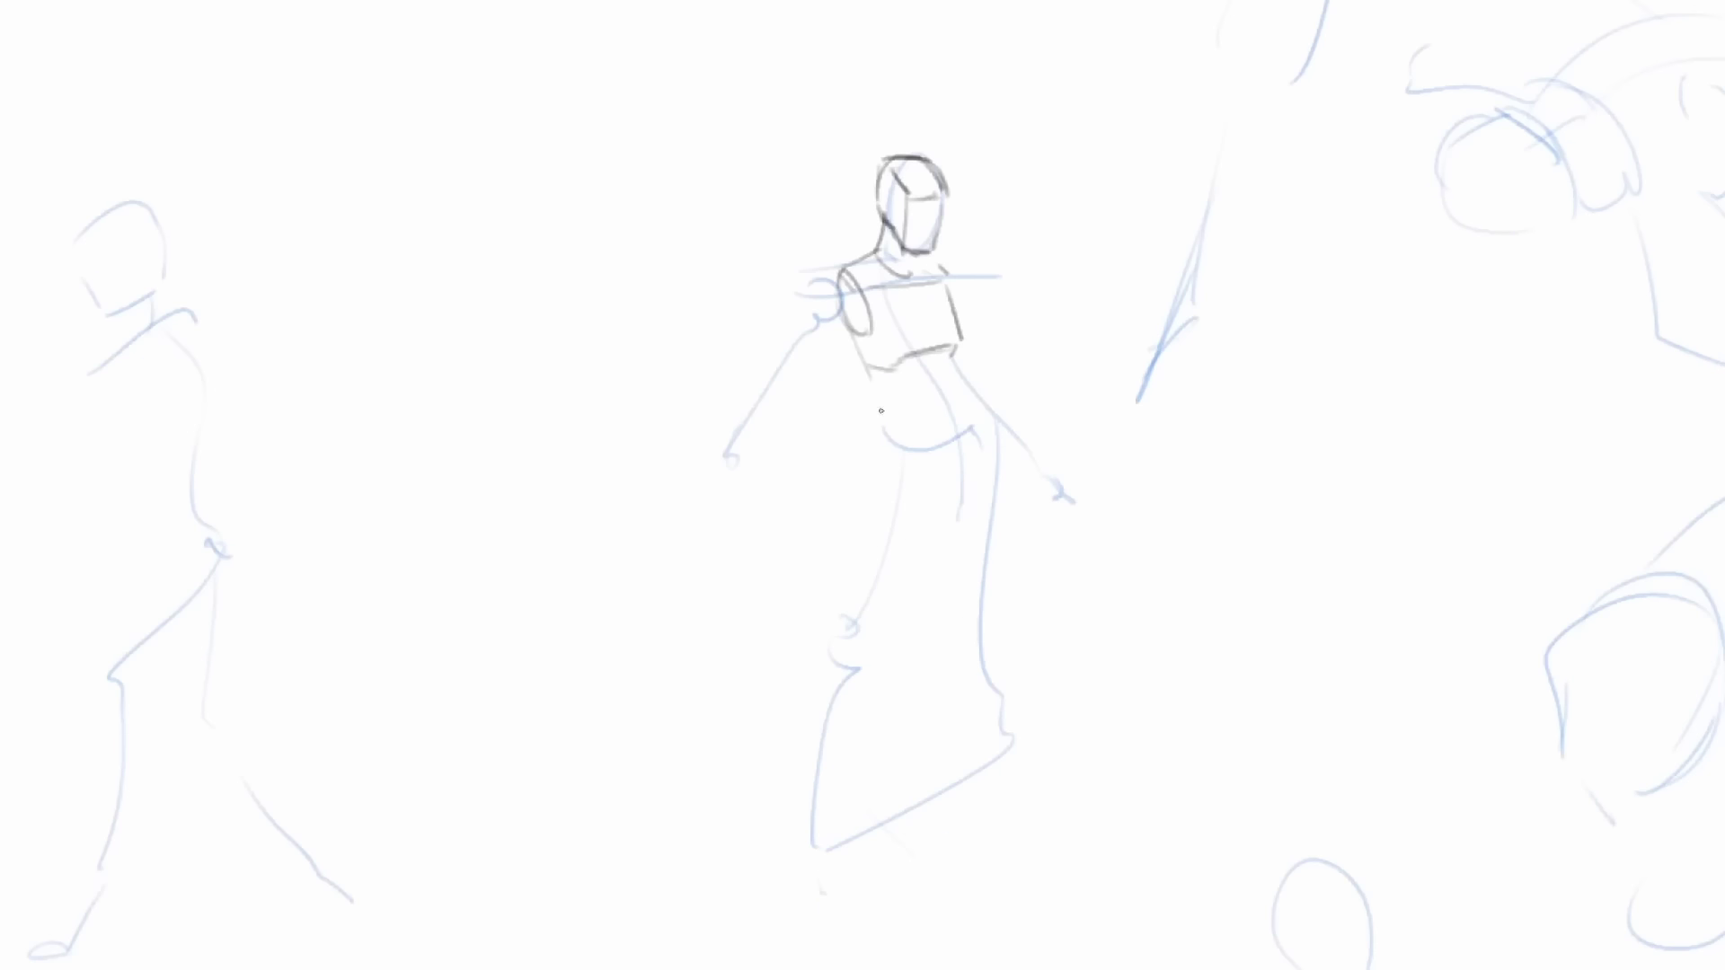
Step: Add the pelvis line to the wide-stance figure and block in its right thigh, knee and ankle along the blue gesture
{"action": "left_click_drag", "start_coordinate": [876, 409], "coordinate": [975, 422]}
{"action": "mouse_move", "coordinate": [930, 467]}
{"action": "left_mouse_down"}
{"action": "mouse_move", "coordinate": [973, 454]}
{"action": "mouse_move", "coordinate": [885, 539]}
{"action": "left_mouse_up"}
{"action": "mouse_move", "coordinate": [870, 583]}
{"action": "left_mouse_down"}
{"action": "mouse_move", "coordinate": [830, 694]}
{"action": "mouse_move", "coordinate": [841, 633]}
{"action": "left_mouse_up"}
{"action": "left_click_drag", "start_coordinate": [828, 734], "coordinate": [846, 780]}
Step: Block in the wide-stance figure's left thigh, shin and foot, undoing and redrawing the misplaced shin stroke
{"action": "left_click_drag", "start_coordinate": [1006, 394], "coordinate": [991, 509]}
{"action": "left_click_drag", "start_coordinate": [949, 401], "coordinate": [958, 505]}
{"action": "mouse_move", "coordinate": [955, 526]}
{"action": "left_mouse_down"}
{"action": "mouse_move", "coordinate": [985, 620]}
{"action": "mouse_move", "coordinate": [1043, 692]}
{"action": "left_mouse_up"}
{"action": "key", "text": "ctrl+z"}
{"action": "left_click_drag", "start_coordinate": [1089, 746], "coordinate": [1111, 736]}
{"action": "left_click_drag", "start_coordinate": [1033, 539], "coordinate": [1109, 610]}
Step: Draw the wide-stance figure's right upper arm, forearm and hand over the blue gesture line
{"action": "left_click_drag", "start_coordinate": [979, 321], "coordinate": [922, 405]}
{"action": "mouse_move", "coordinate": [952, 356]}
{"action": "left_mouse_down"}
{"action": "mouse_move", "coordinate": [978, 381]}
{"action": "mouse_move", "coordinate": [881, 476]}
{"action": "left_mouse_up"}
{"action": "left_click_drag", "start_coordinate": [945, 415], "coordinate": [907, 485]}
{"action": "left_click_drag", "start_coordinate": [980, 379], "coordinate": [949, 414]}
{"action": "left_click_drag", "start_coordinate": [877, 490], "coordinate": [899, 541]}
Step: Connect the torso to the legs with contours along both sides of the waist, the outer hip and the inner thigh
{"action": "left_click_drag", "start_coordinate": [1011, 372], "coordinate": [1020, 474]}
{"action": "mouse_move", "coordinate": [1101, 395]}
{"action": "left_mouse_down"}
{"action": "mouse_move", "coordinate": [1130, 507]}
{"action": "mouse_move", "coordinate": [1118, 620]}
{"action": "left_mouse_up"}
{"action": "left_click_drag", "start_coordinate": [1051, 498], "coordinate": [1024, 652]}
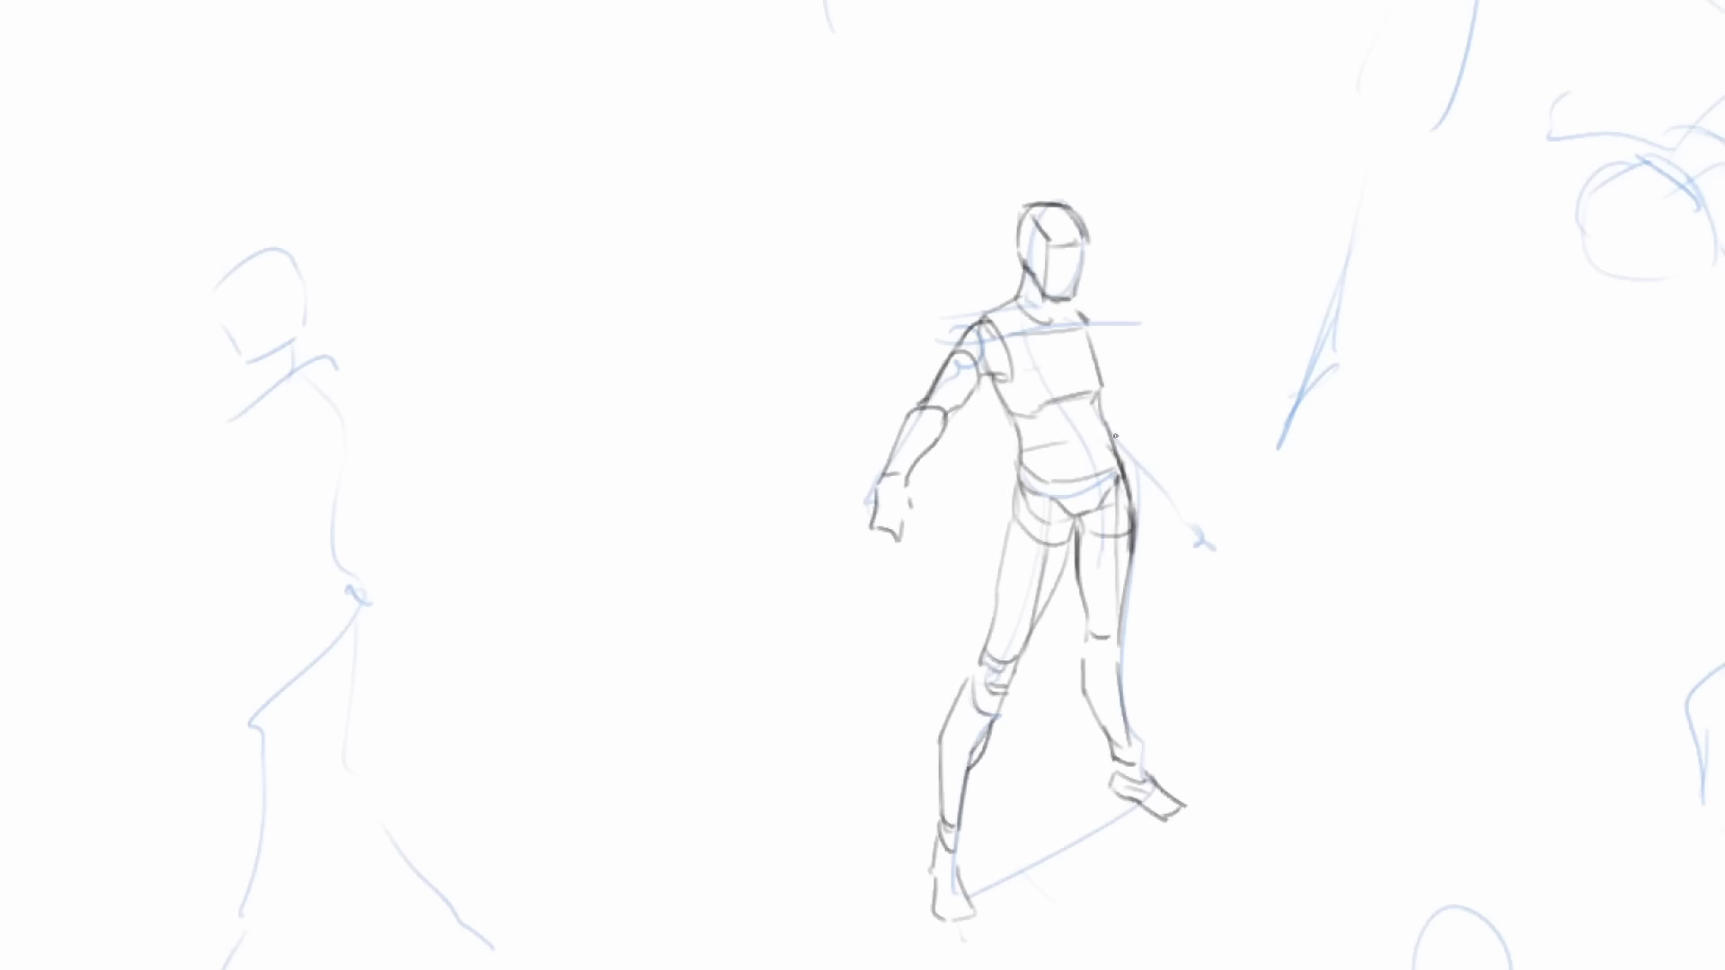